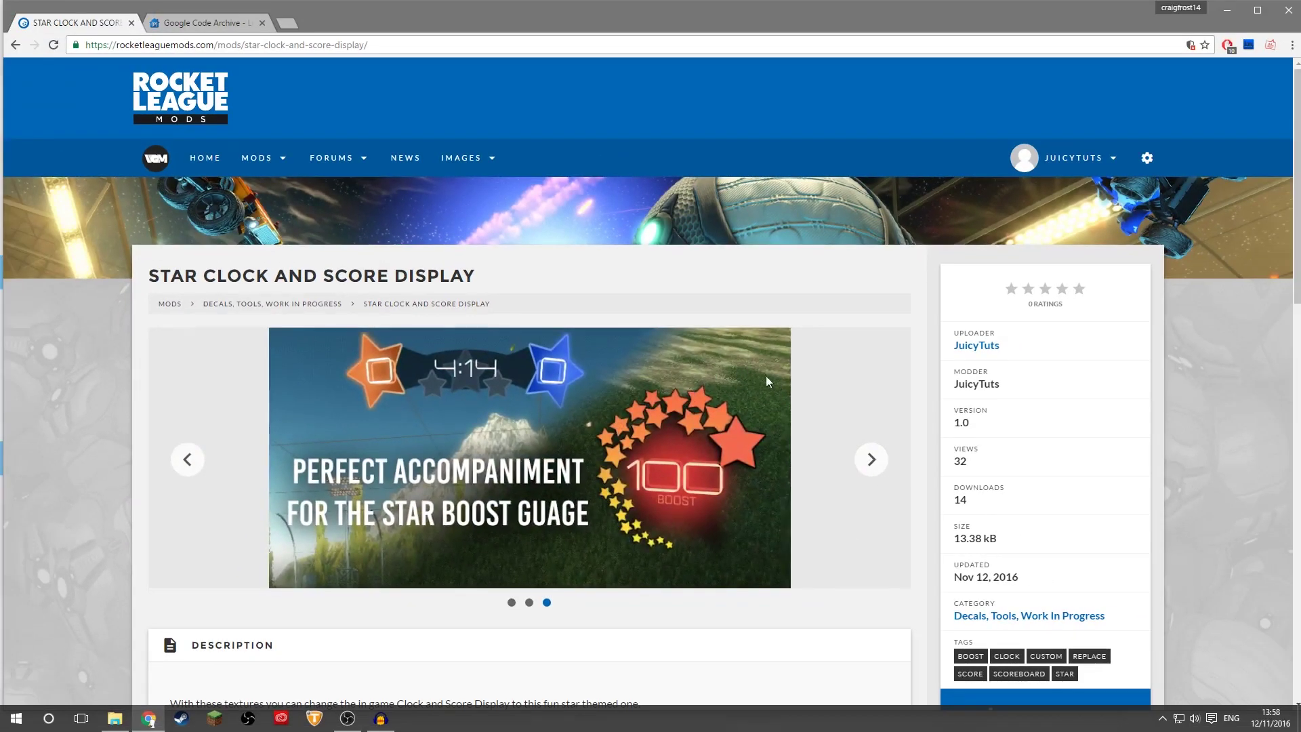
Browse the Star Clock and Score Display mod page and download its zip file.
{"action": "scroll", "coordinate": [795, 359], "scroll_direction": "down", "scroll_amount": 6}
{"action": "scroll", "coordinate": [793, 407], "scroll_direction": "up", "scroll_amount": 6}
{"action": "scroll", "coordinate": [685, 360], "scroll_direction": "down", "scroll_amount": 5}
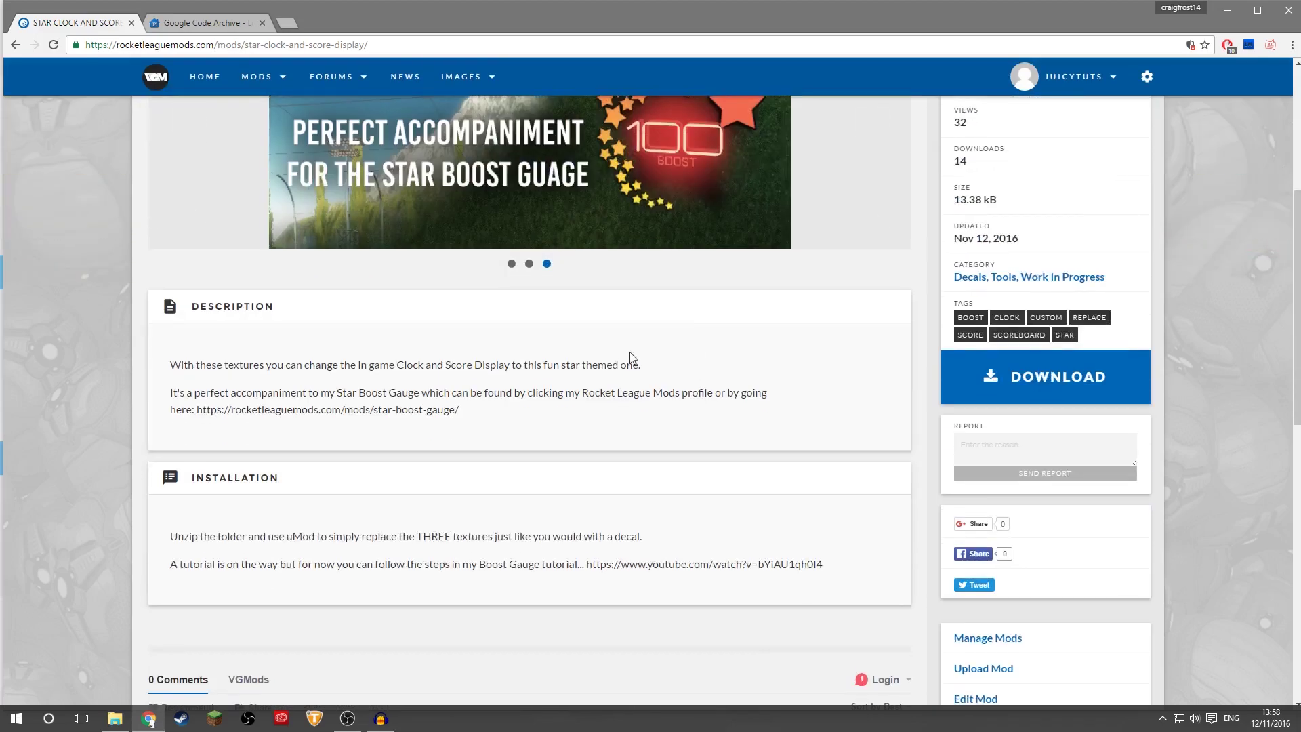
{"action": "scroll", "coordinate": [611, 357], "scroll_direction": "up", "scroll_amount": 5}
{"action": "left_click", "coordinate": [189, 460]}
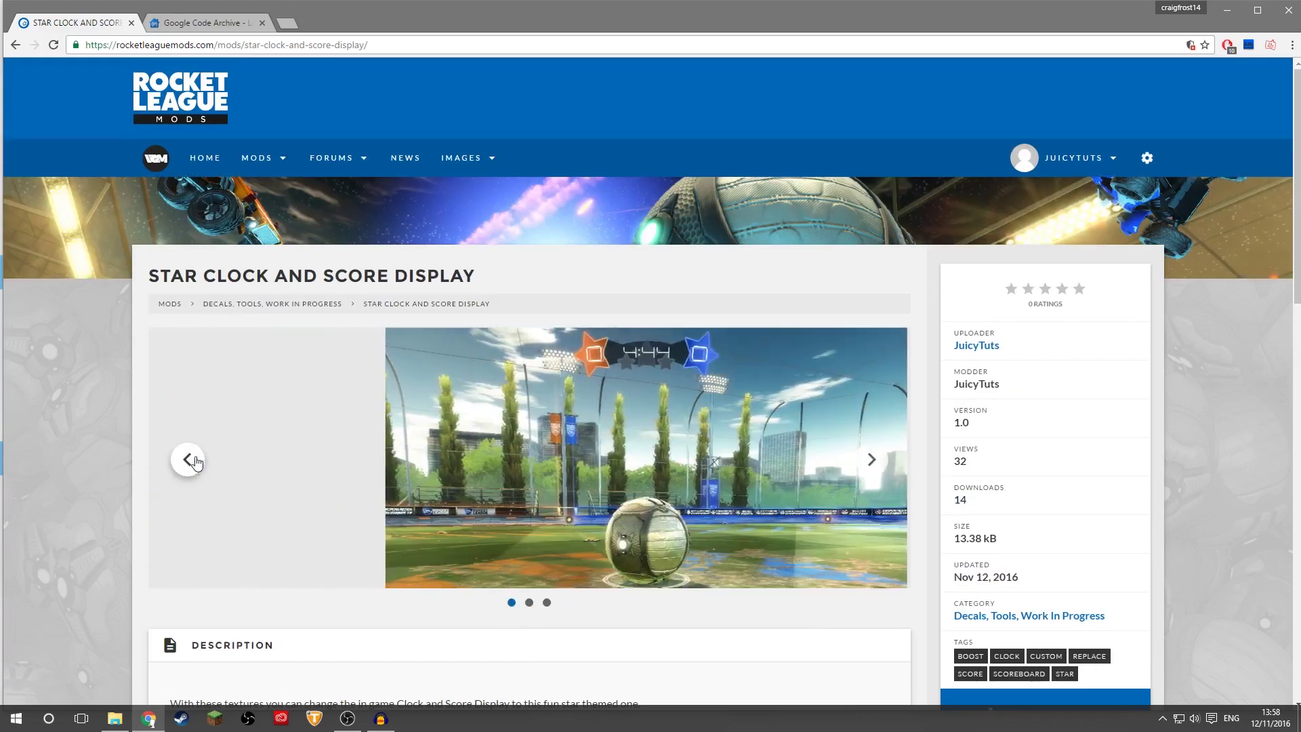
{"action": "scroll", "coordinate": [486, 422], "scroll_direction": "down", "scroll_amount": 4}
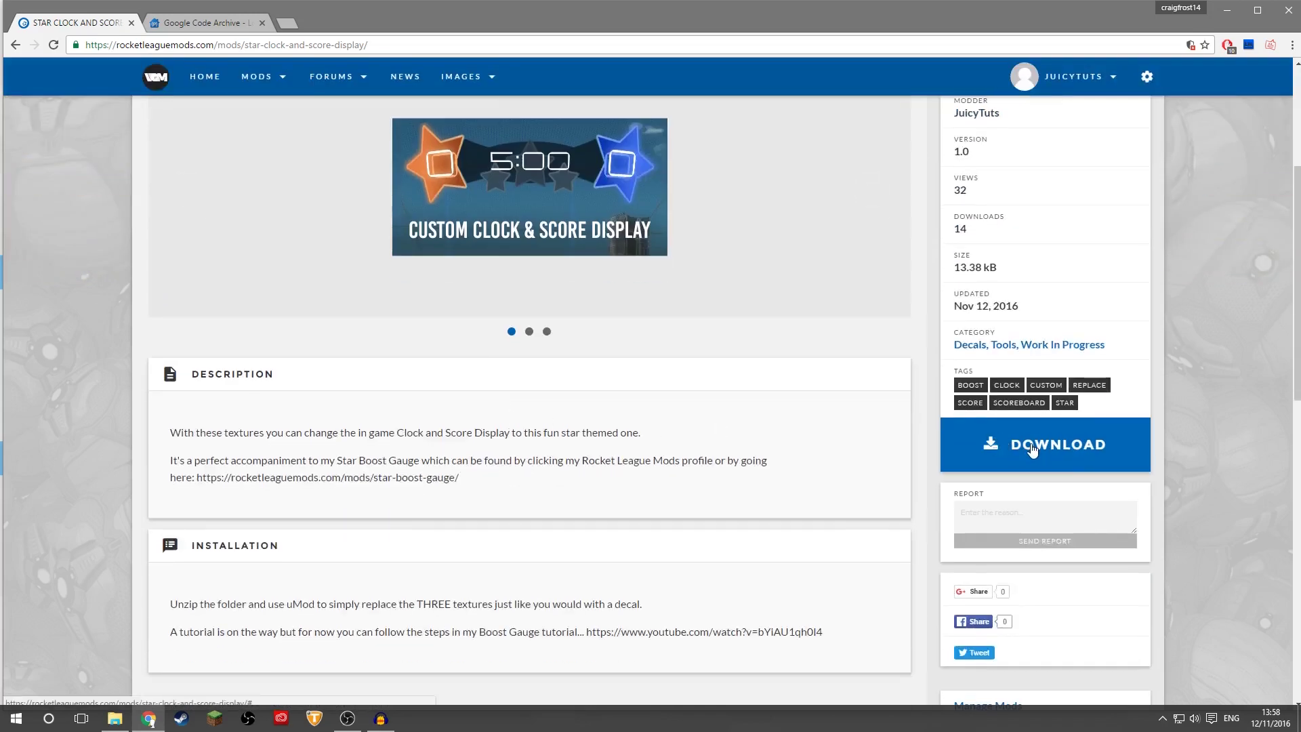
{"action": "left_click", "coordinate": [1031, 449]}
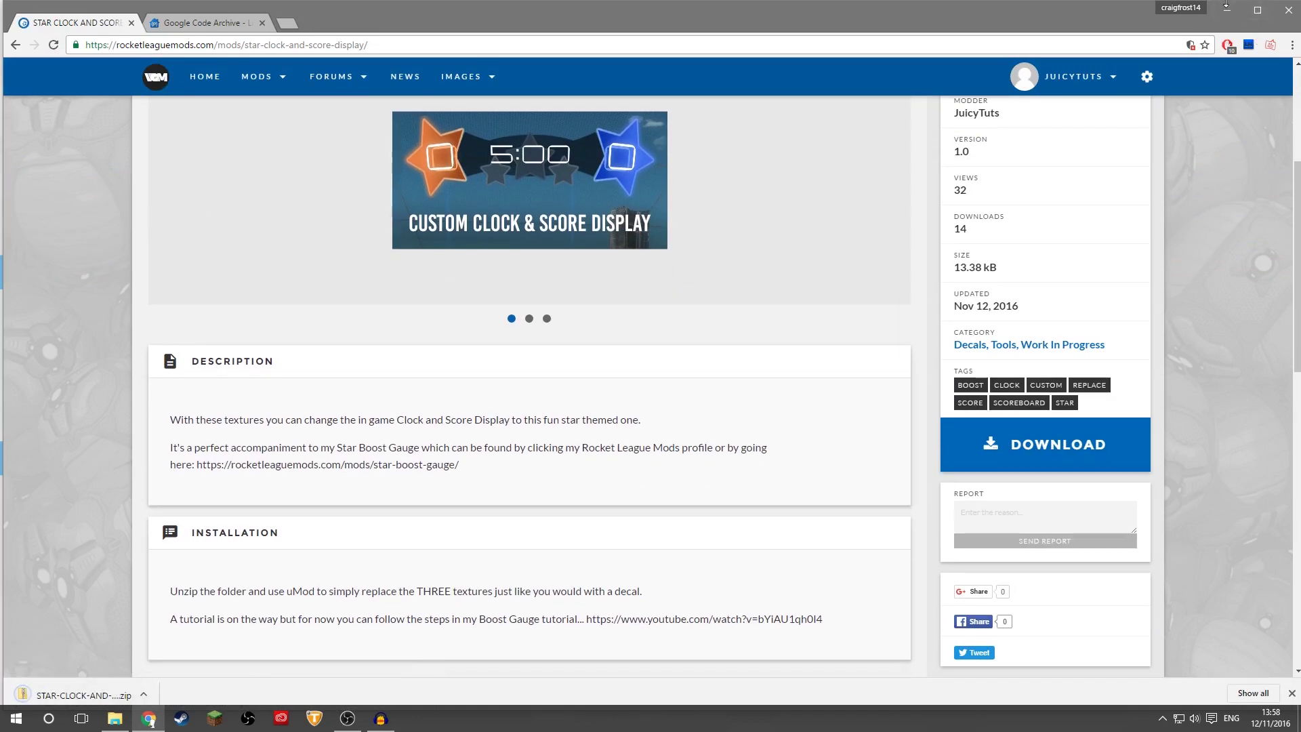
Highlight uMod_alpha_v2_r49.zip on the texmod Google Code Archive page, then minimize Chrome.
{"action": "left_click", "coordinate": [213, 25]}
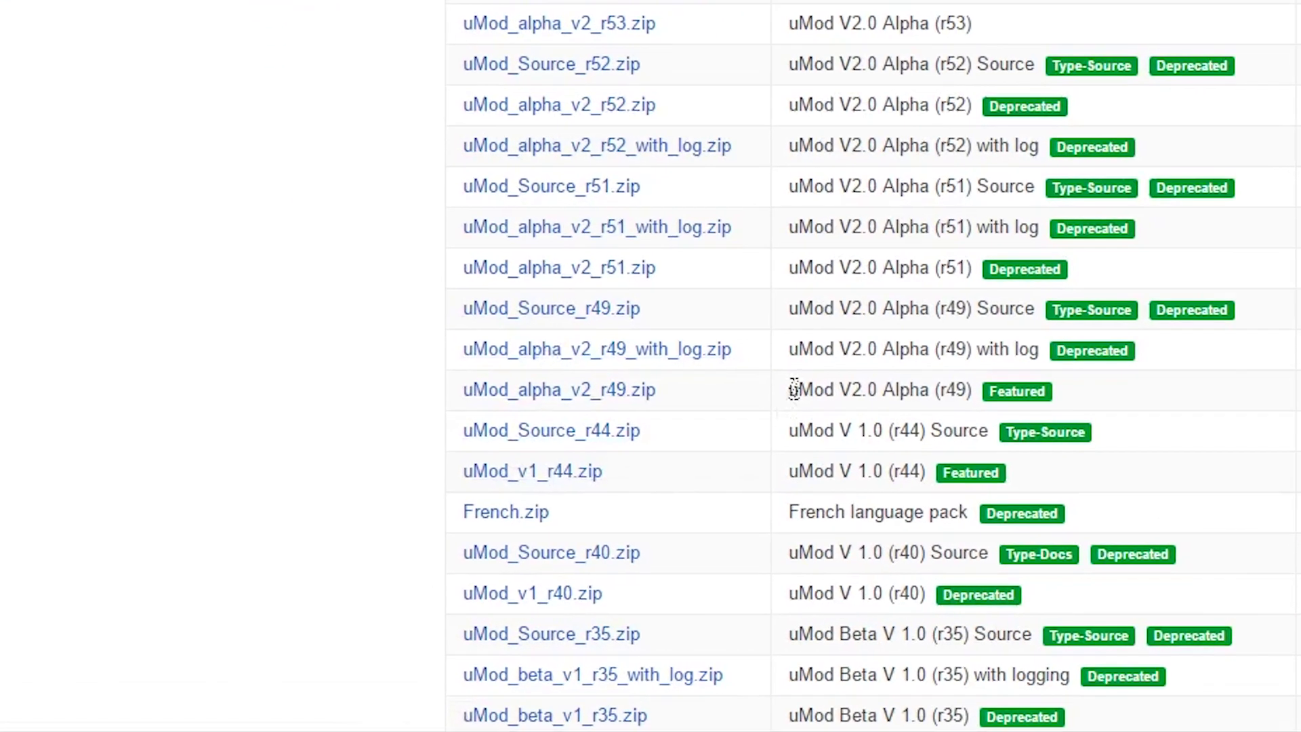
{"action": "left_click_drag", "start_coordinate": [729, 343], "coordinate": [468, 355]}
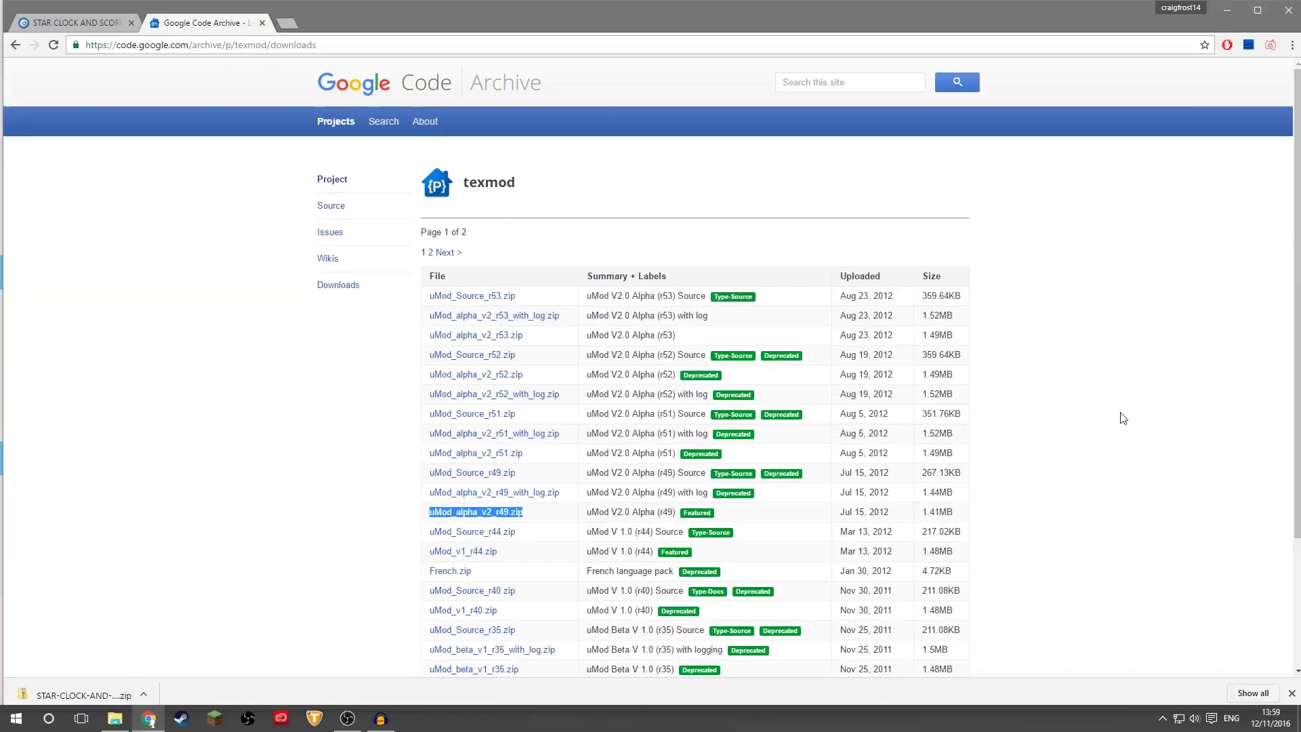
{"action": "left_click", "coordinate": [1121, 415]}
{"action": "left_click", "coordinate": [1228, 12]}
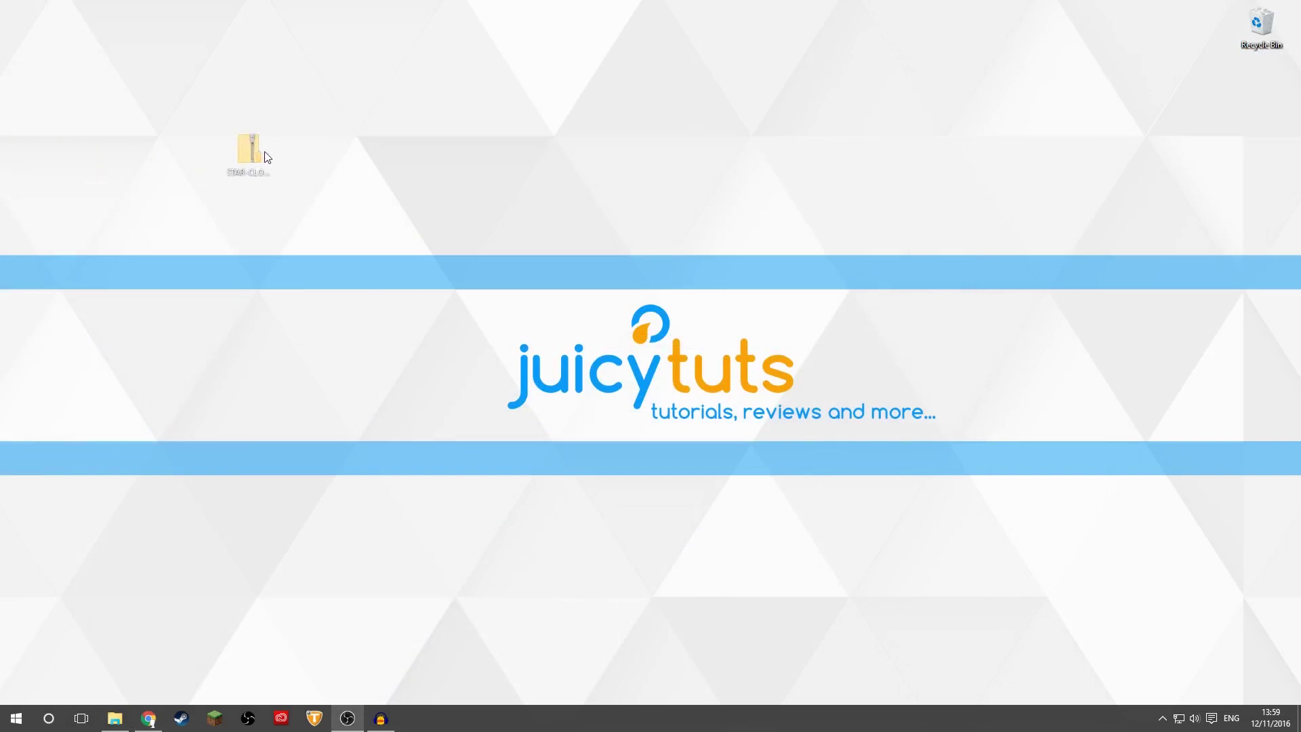
Move the mod zip up the desktop and launch uMod.exe from the uMod folder.
{"action": "left_click_drag", "start_coordinate": [291, 103], "coordinate": [209, 80]}
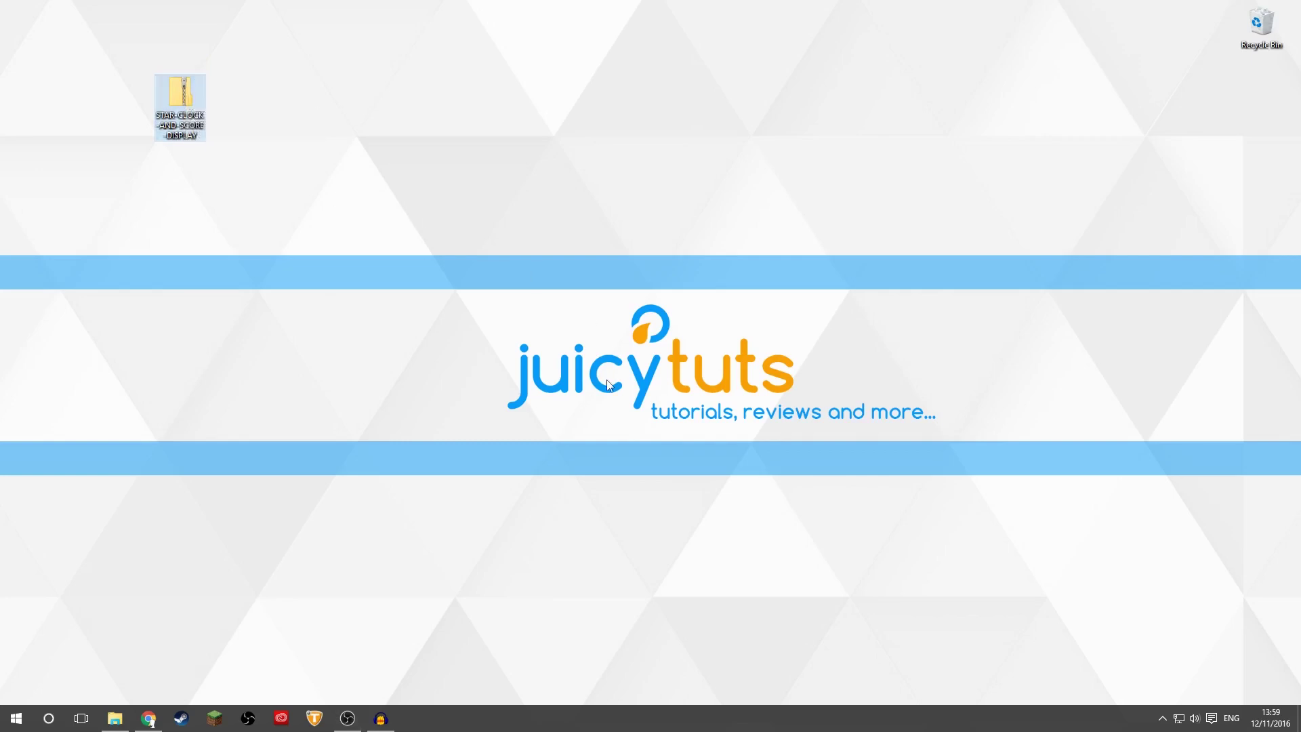
{"action": "left_click", "coordinate": [114, 718]}
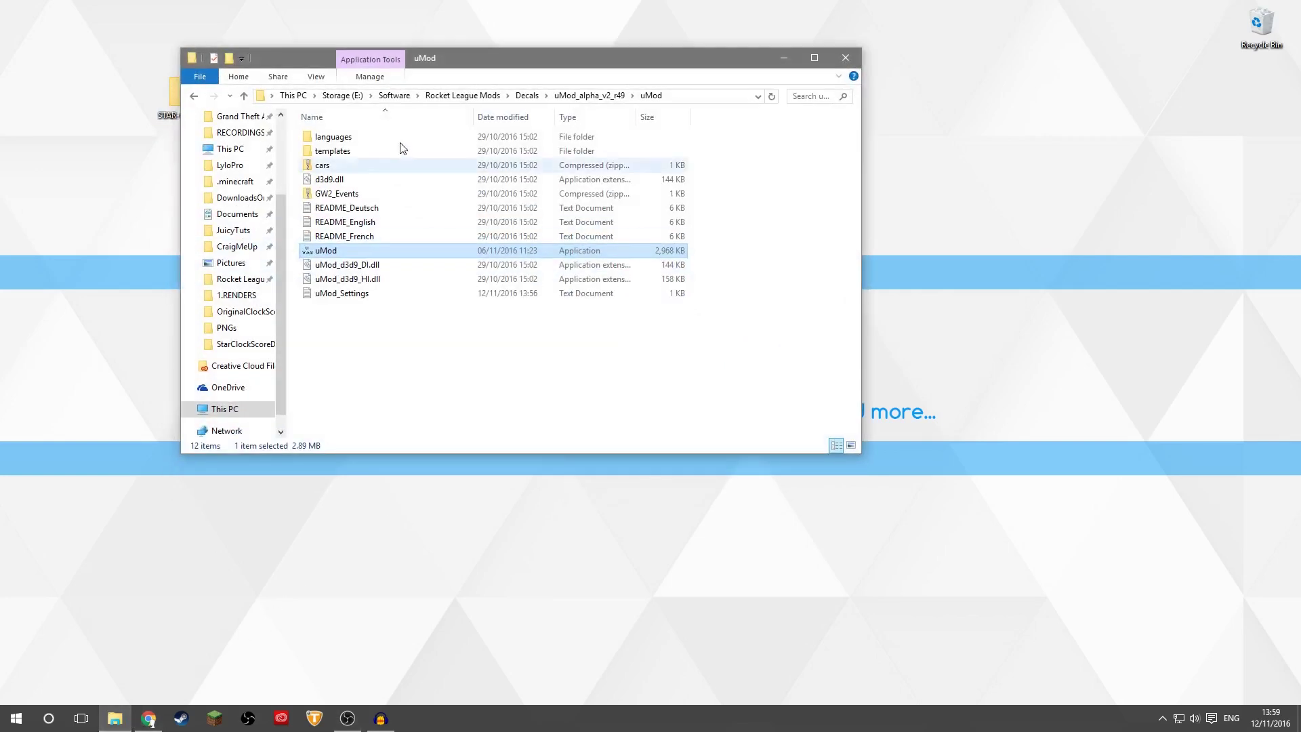
{"action": "left_click_drag", "start_coordinate": [483, 59], "coordinate": [649, 49]}
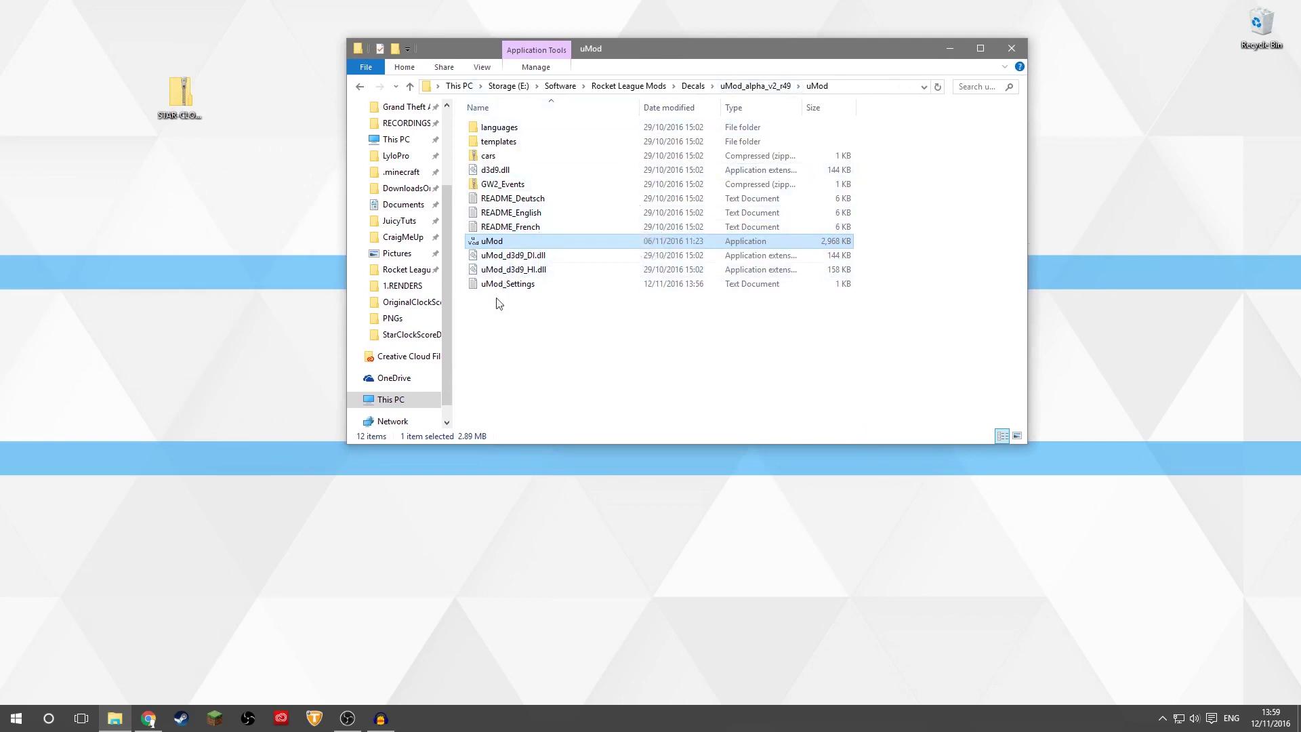
{"action": "double_click", "coordinate": [492, 247]}
{"action": "left_click", "coordinate": [698, 73]}
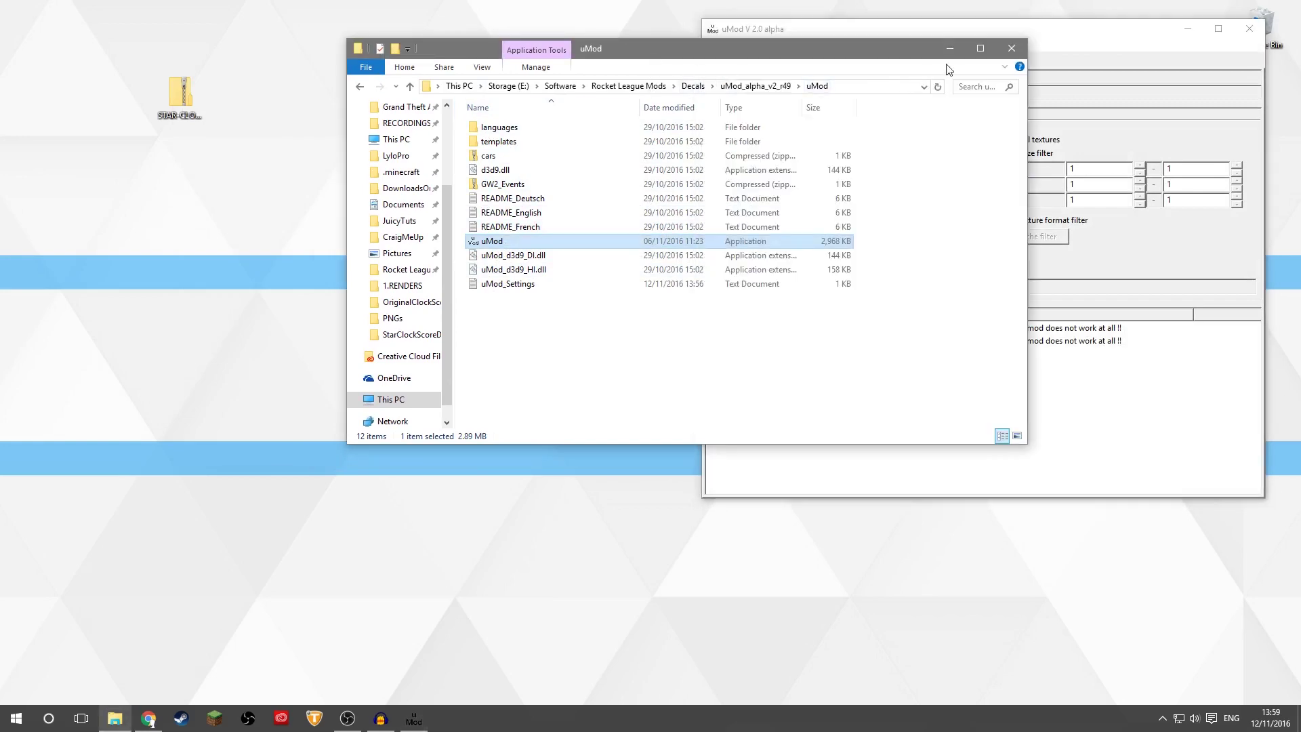
Look for the RocketLeague executable in rocketleague\Binaries\Win32 through uMod's Add game picker, then close it.
{"action": "left_click", "coordinate": [1011, 49]}
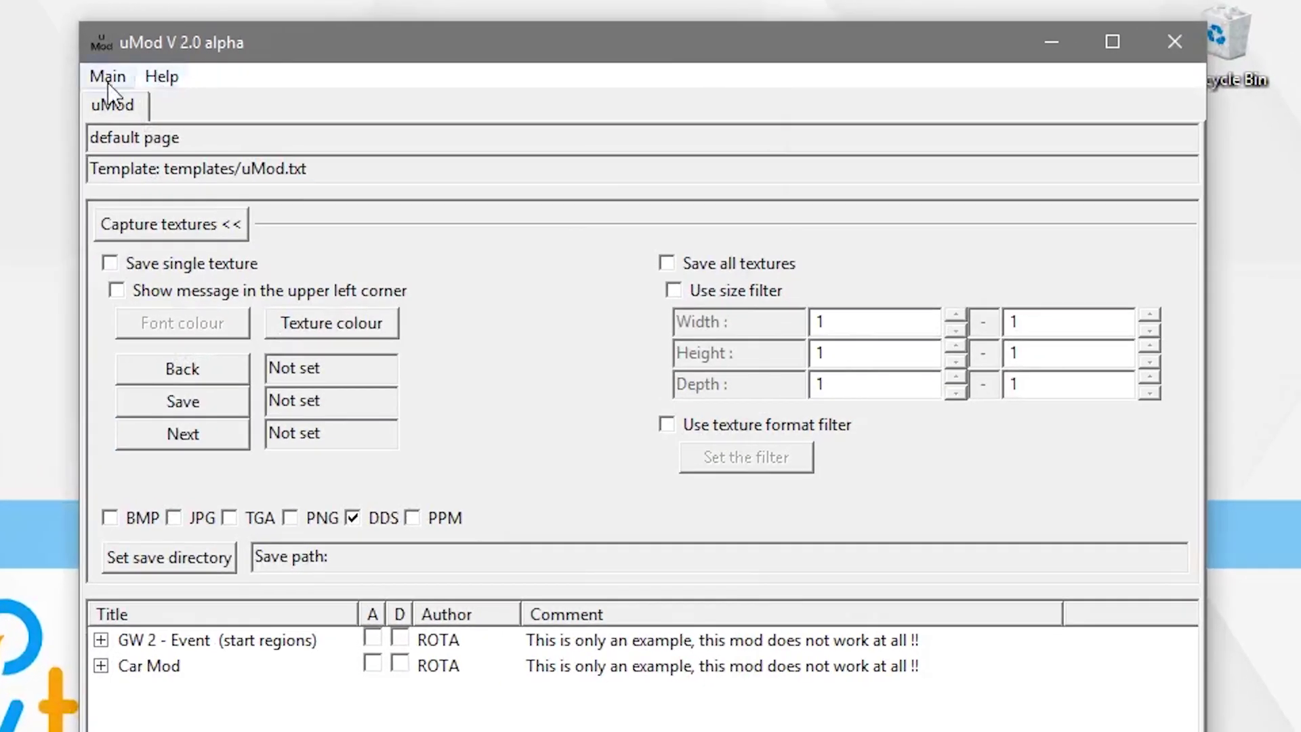
{"action": "left_click", "coordinate": [107, 76]}
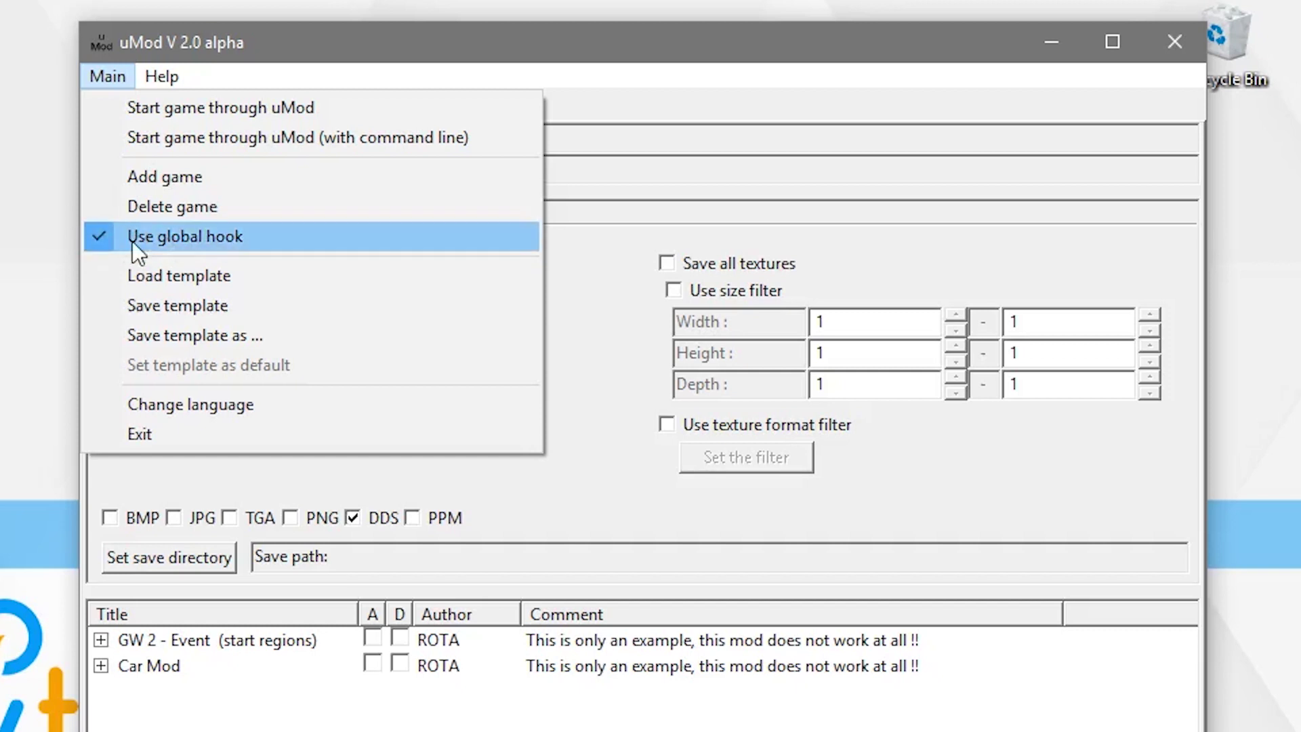
{"action": "left_click", "coordinate": [153, 175]}
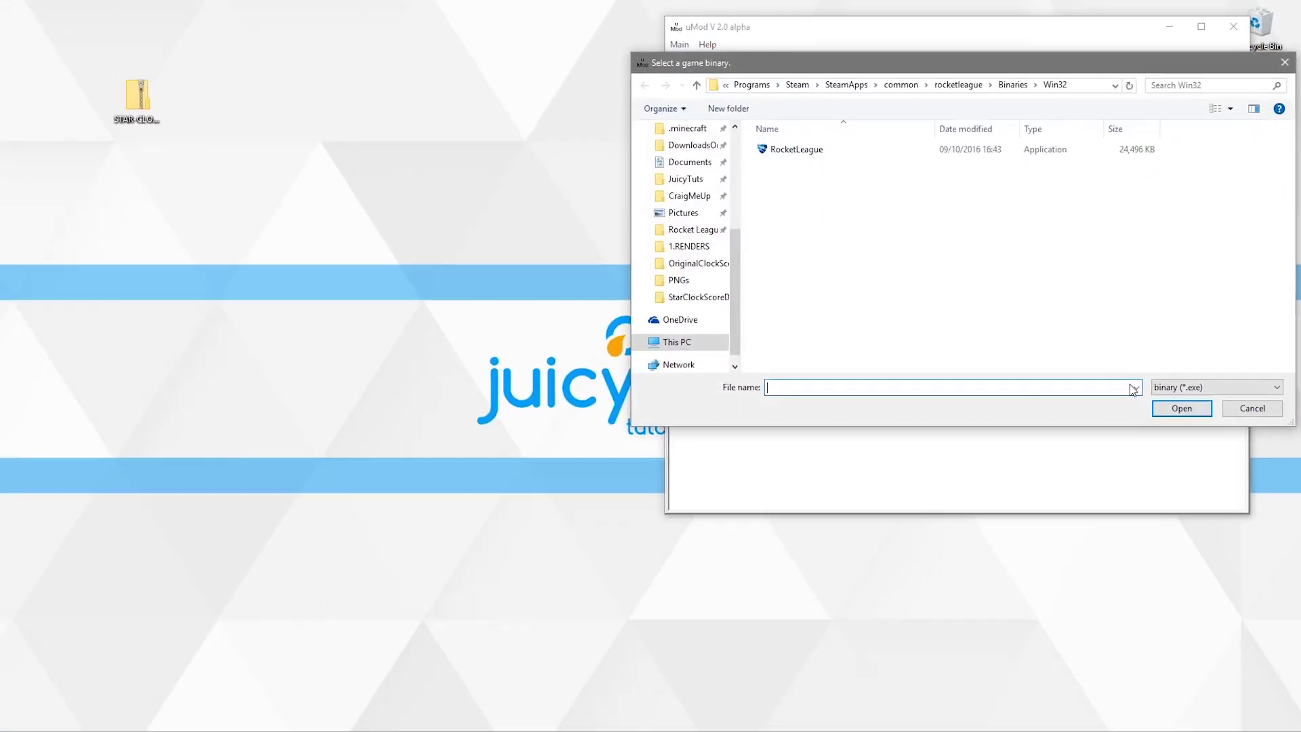
{"action": "left_click", "coordinate": [1182, 408]}
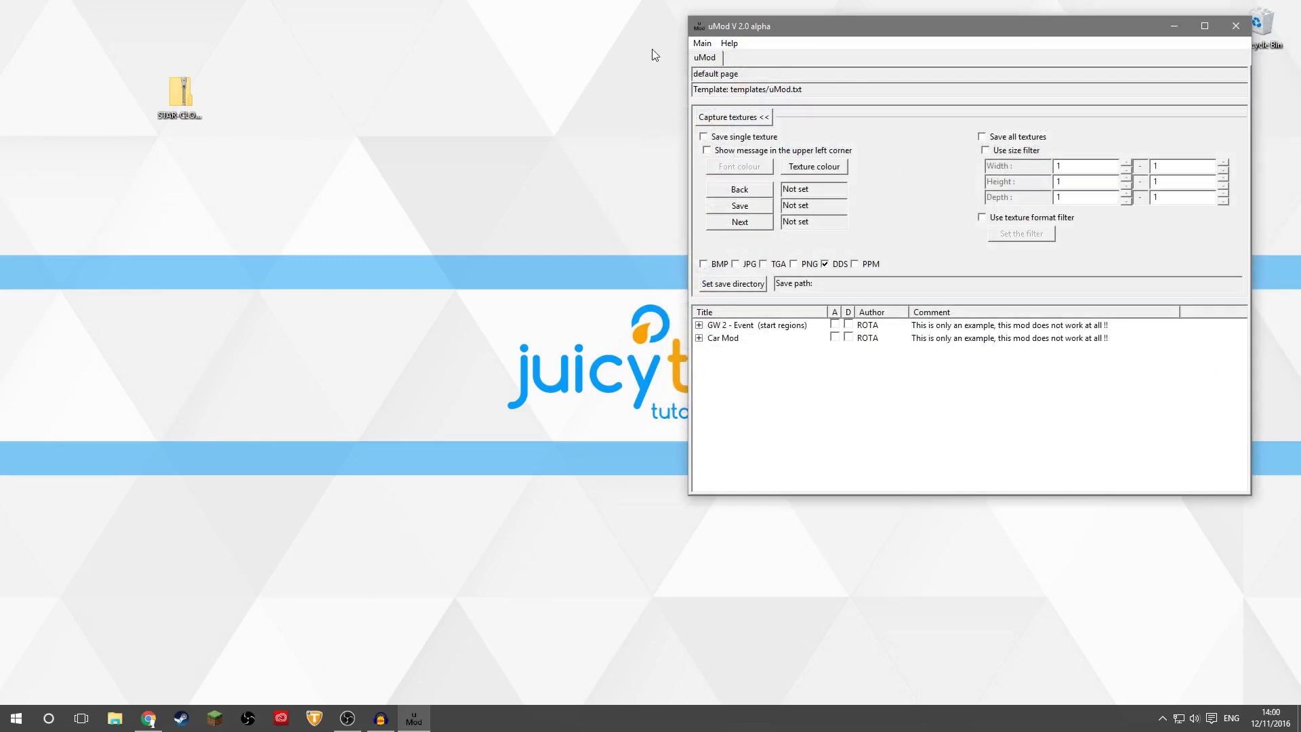
Extract the mod zip to a desktop folder and open STAR-CLOCK-AND-SCORE-DISPLAY.
{"action": "right_click", "coordinate": [189, 96]}
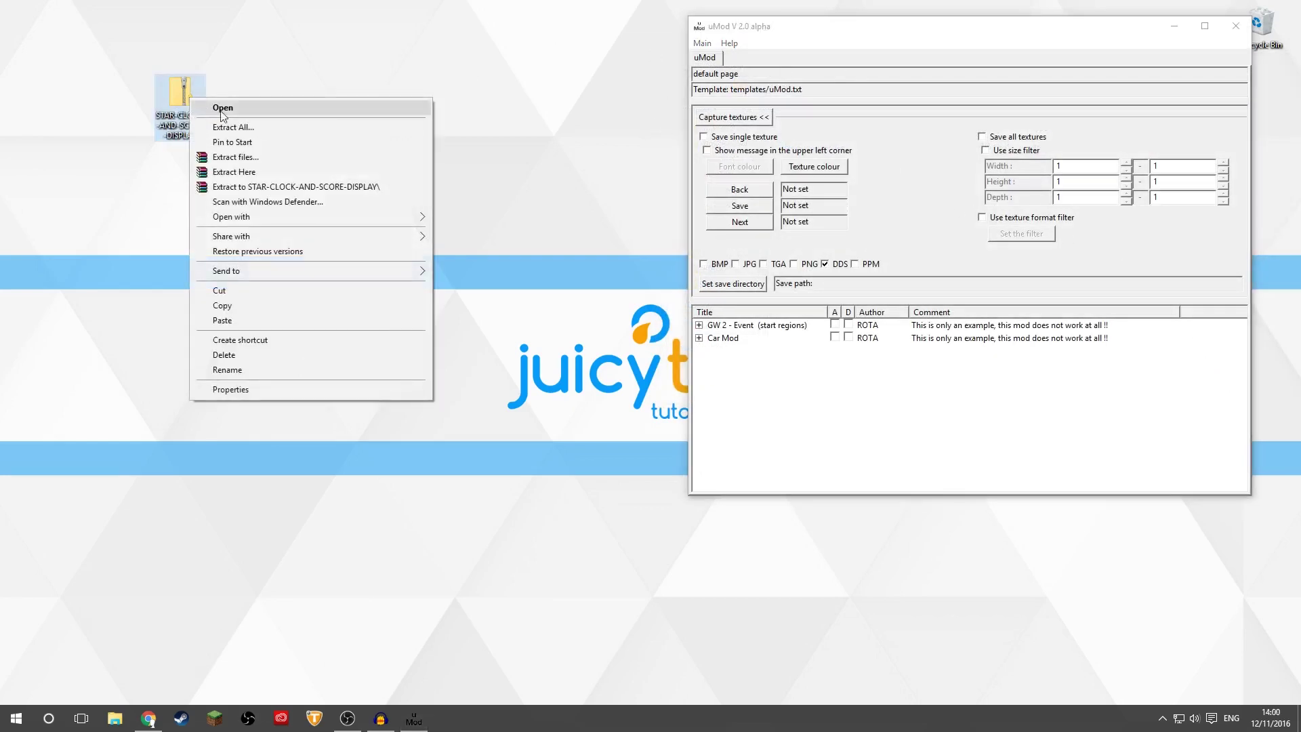
{"action": "left_click", "coordinate": [232, 128]}
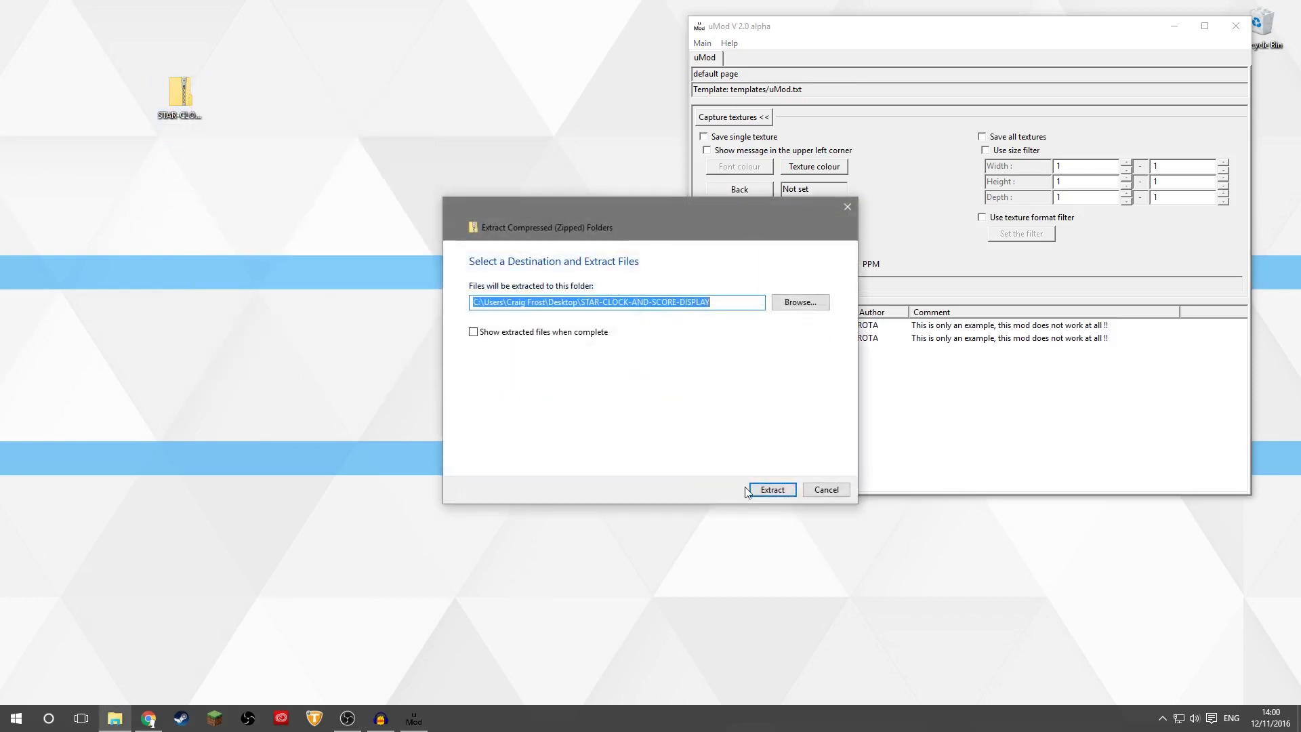
{"action": "left_click", "coordinate": [776, 489]}
{"action": "left_click", "coordinate": [180, 97]}
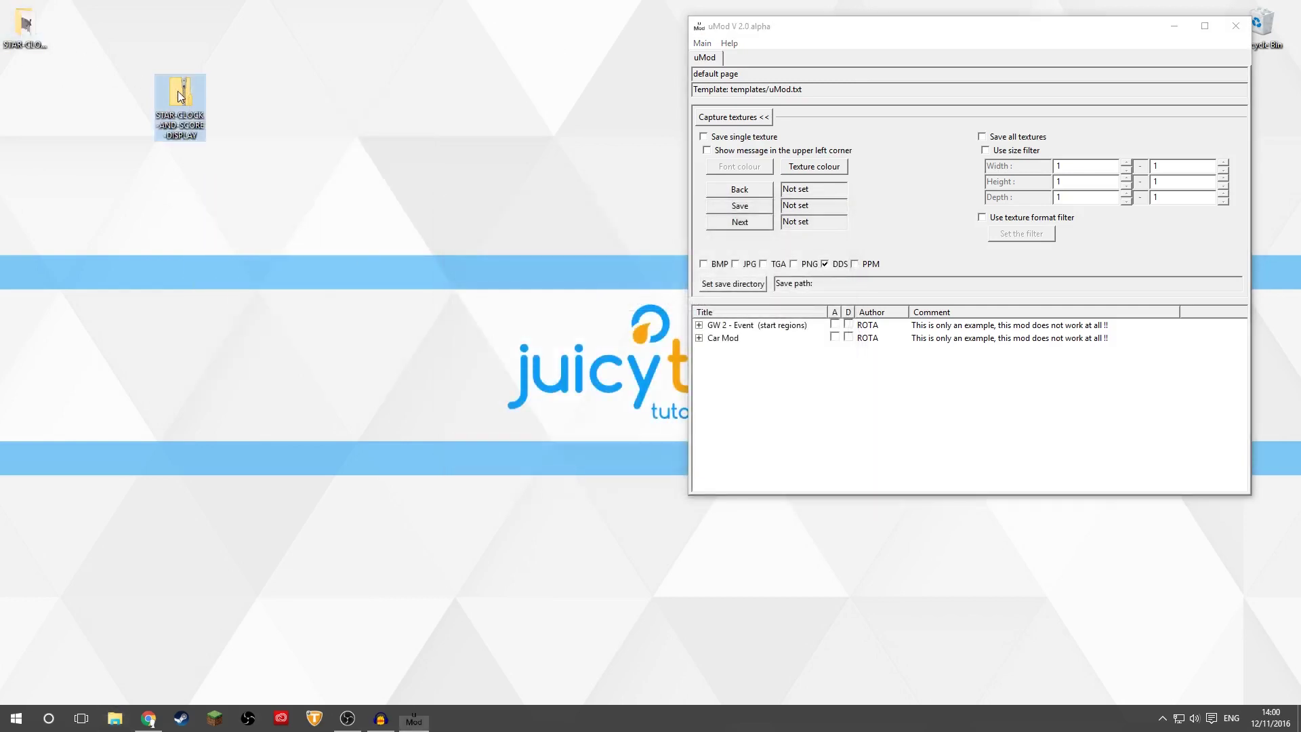
{"action": "left_click_drag", "start_coordinate": [27, 31], "coordinate": [210, 99]}
{"action": "double_click", "coordinate": [185, 100]}
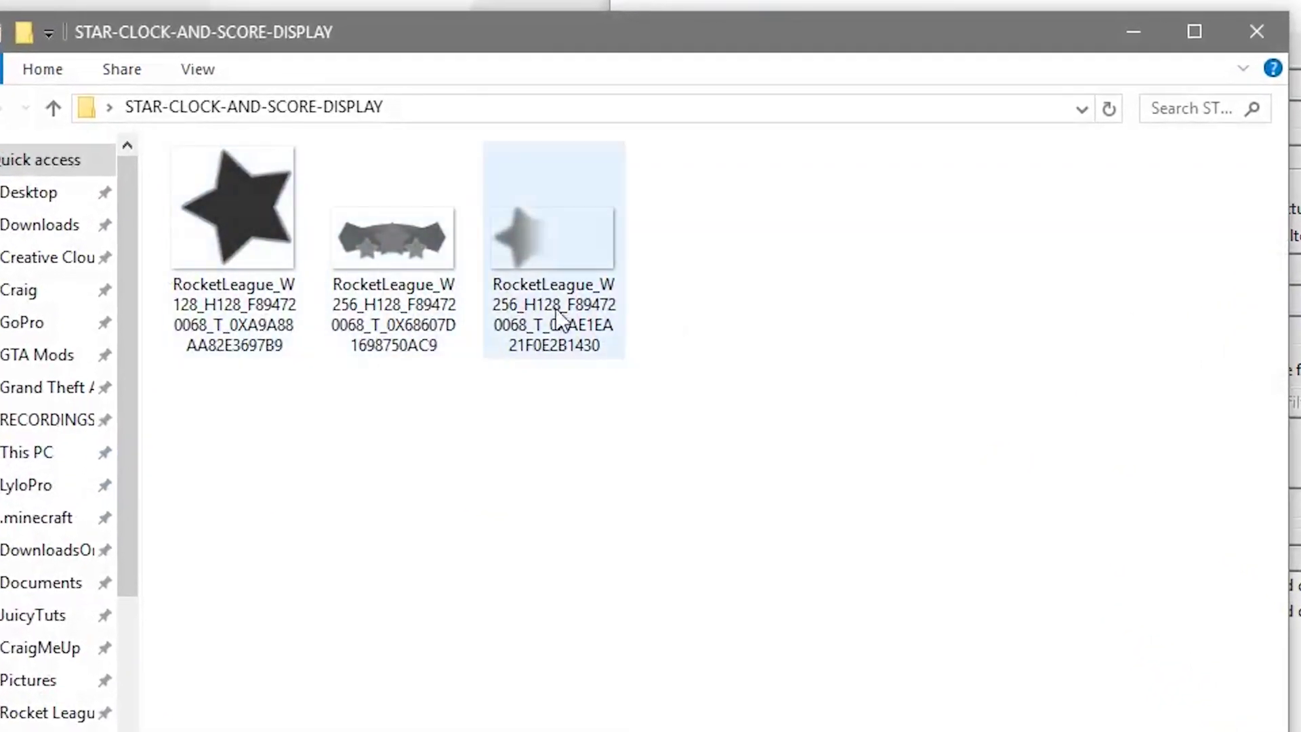
Inspect the clock banner, star and blurred glow DDS texture files.
{"action": "left_click", "coordinate": [396, 230]}
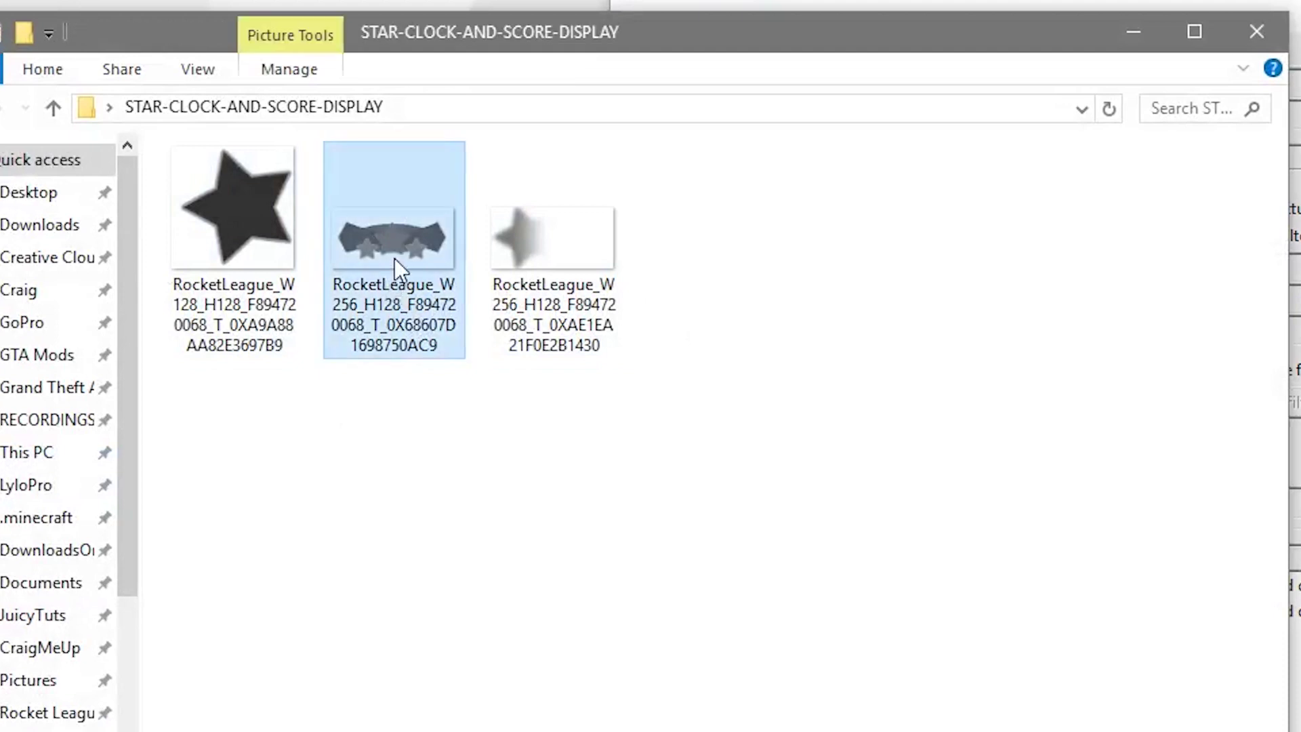
{"action": "left_click", "coordinate": [223, 224]}
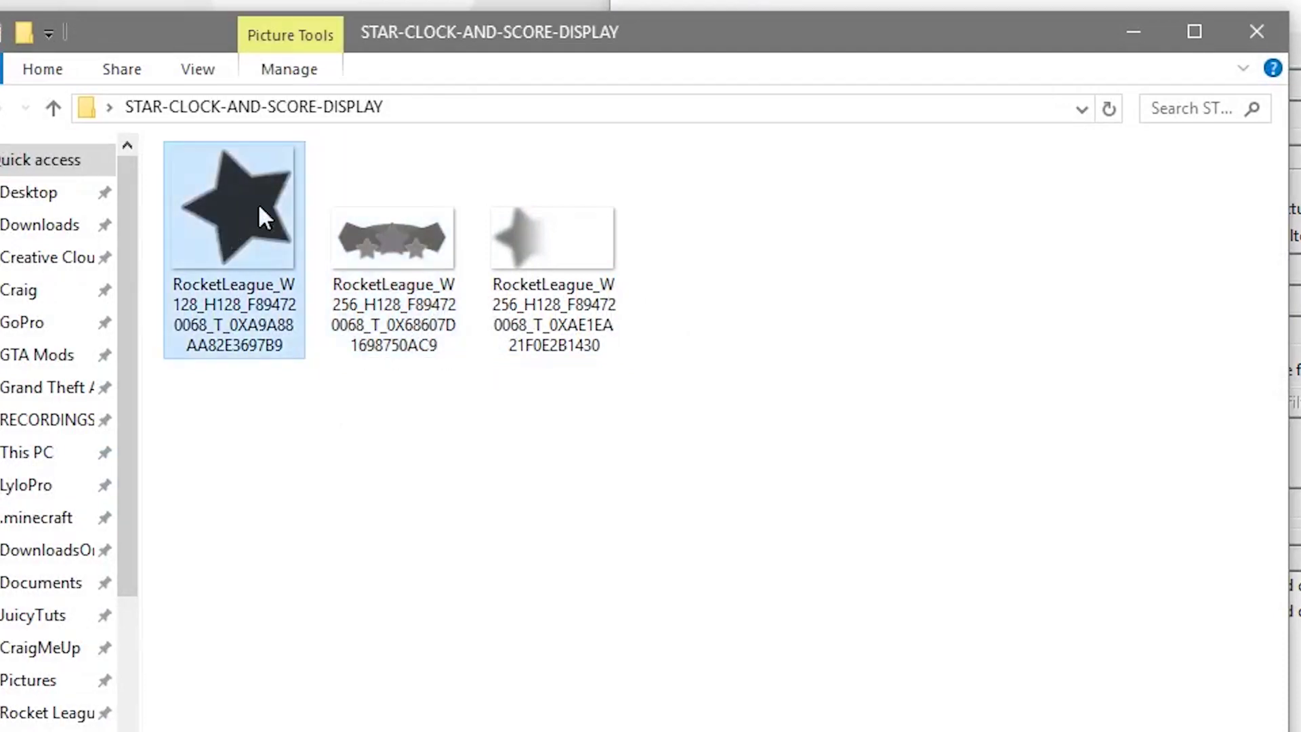
{"action": "left_click", "coordinate": [570, 241]}
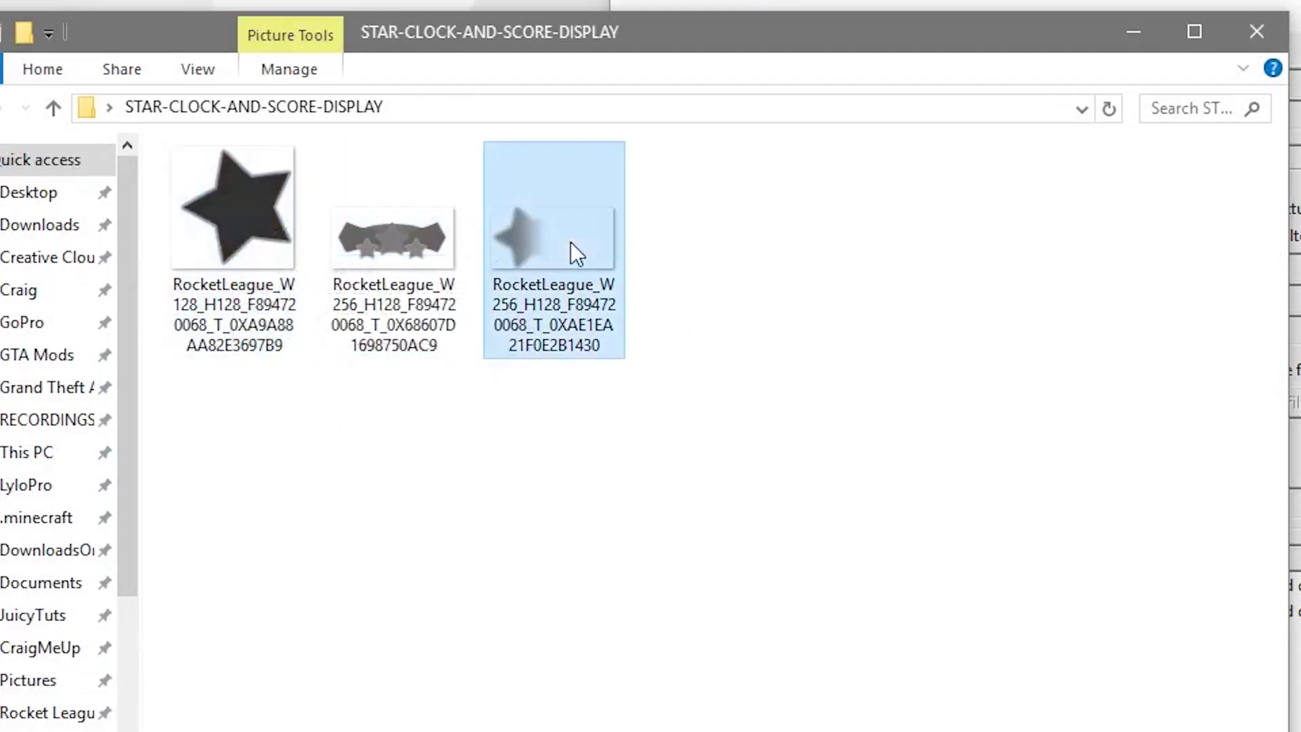
{"action": "mouse_move", "coordinate": [538, 230]}
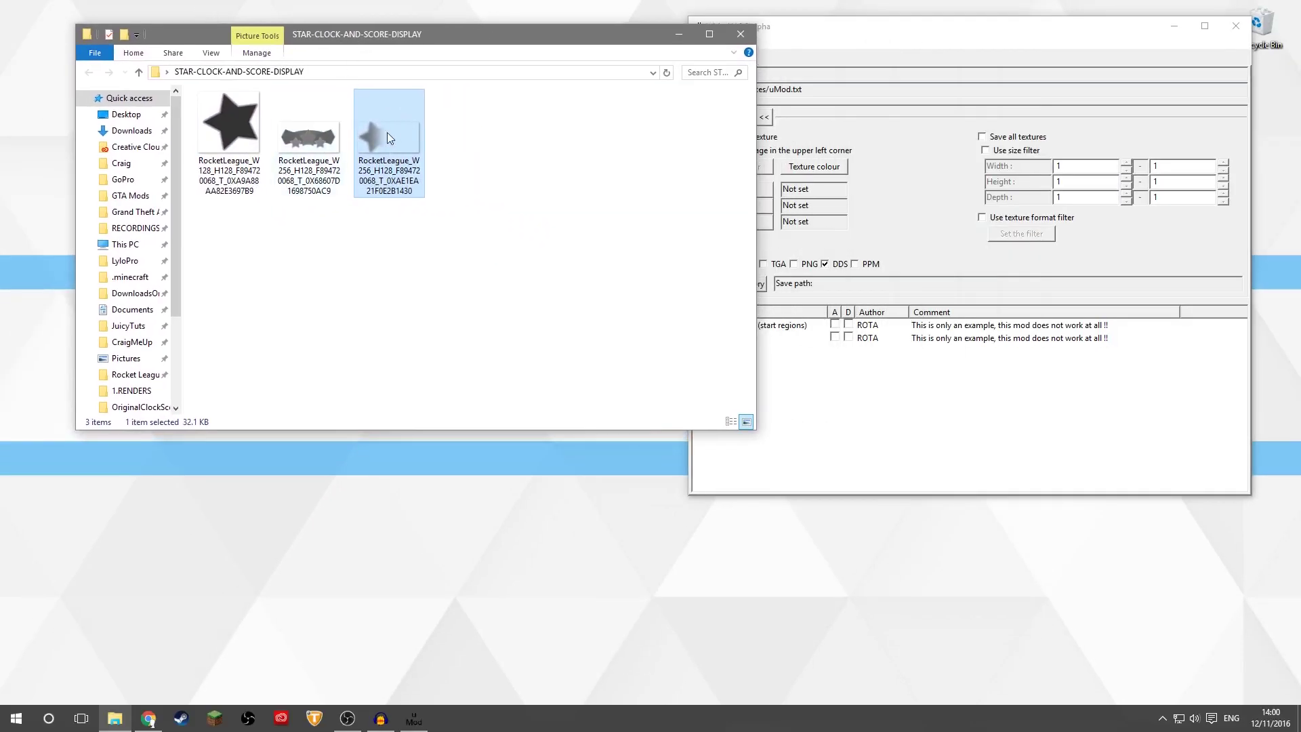
{"action": "left_click_drag", "start_coordinate": [458, 43], "coordinate": [439, 56]}
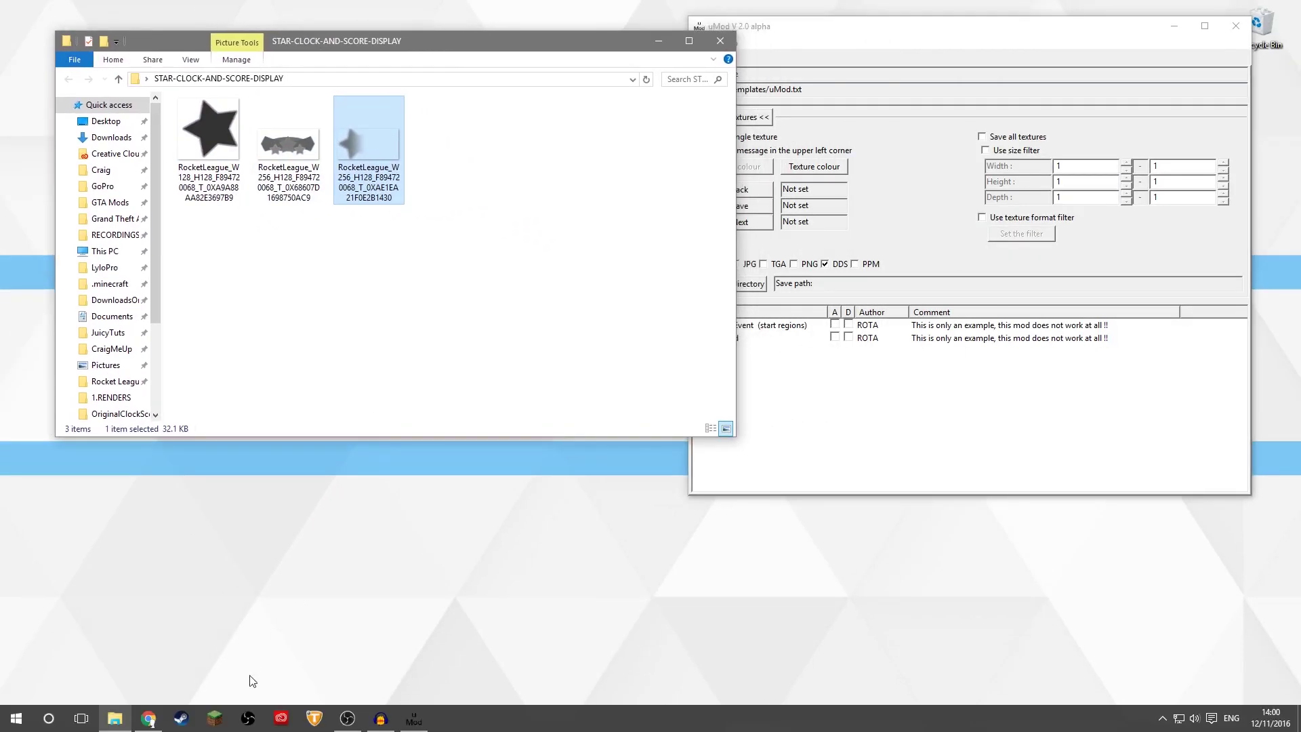
Launch Rocket League from Steam's taskbar menu and keep uMod in front.
{"action": "right_click", "coordinate": [181, 719]}
{"action": "left_click", "coordinate": [182, 377]}
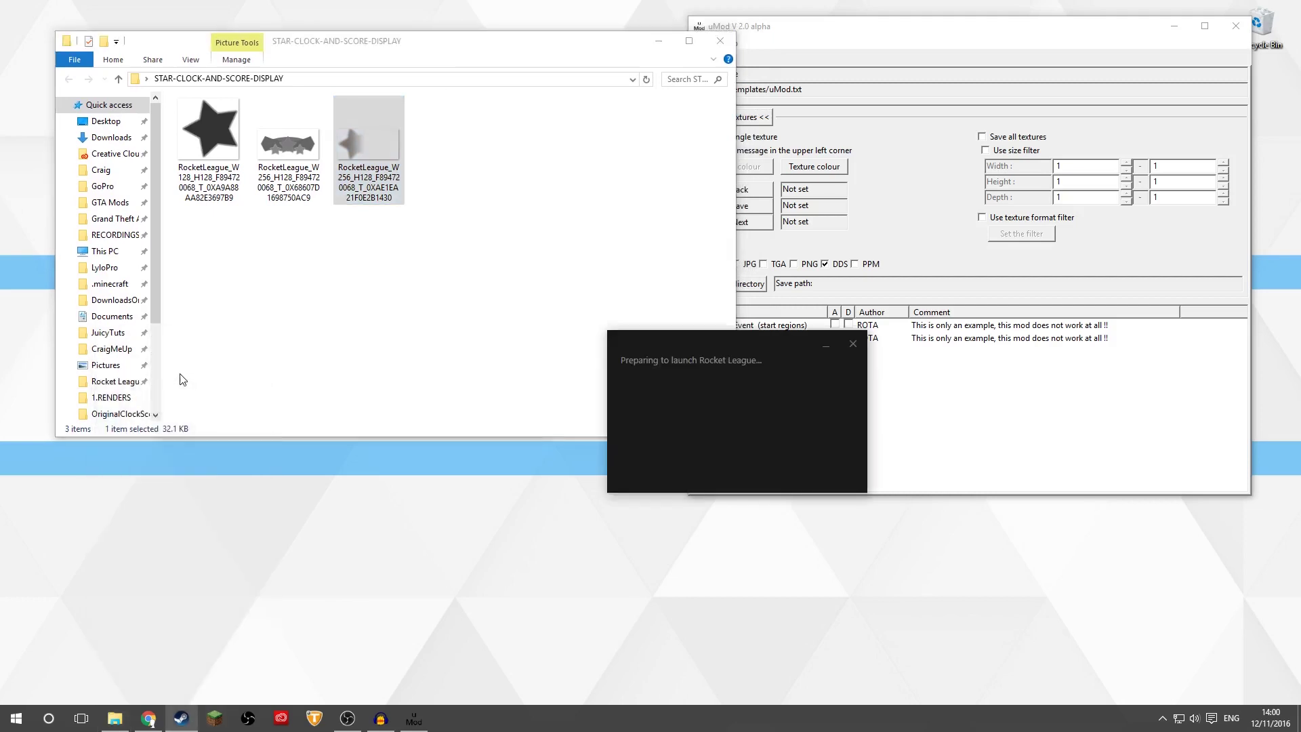
{"action": "left_click", "coordinate": [878, 34]}
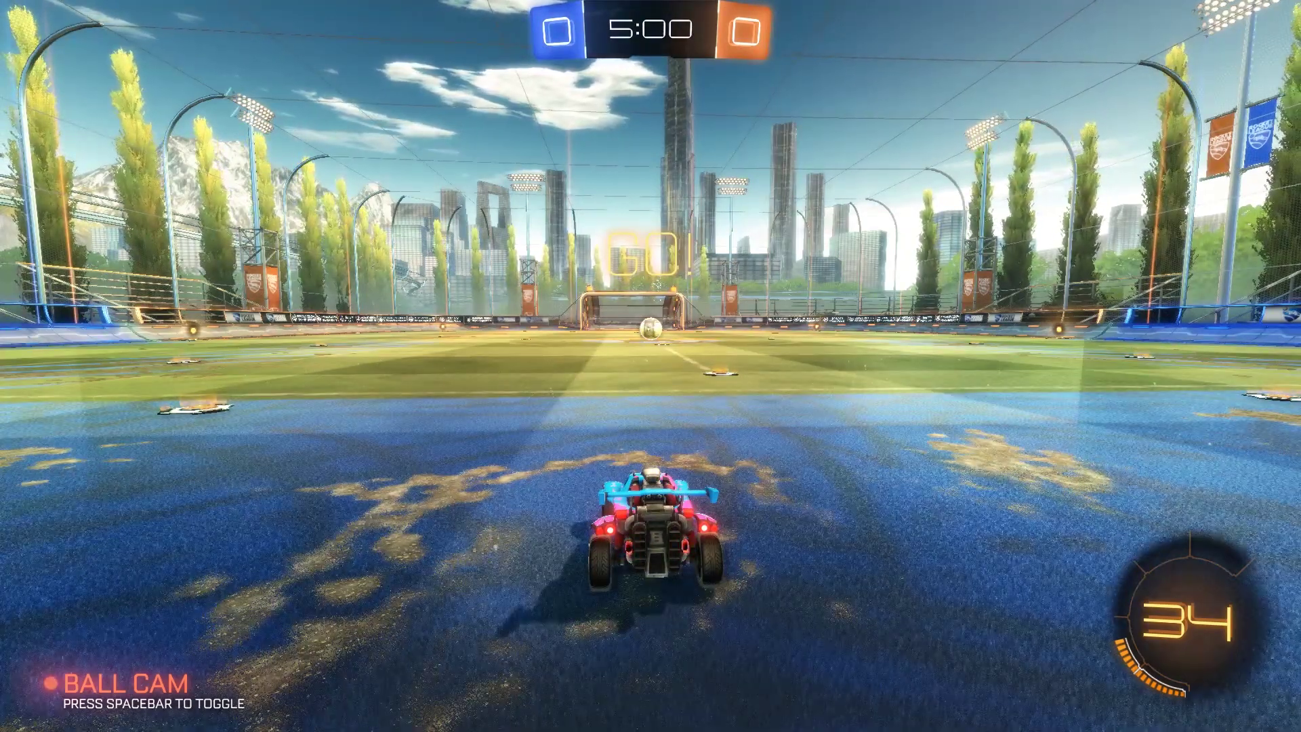
Add the three star clock DDS textures to uMod's list as single textures and return to the match.
{"action": "key", "text": "alt+Tab"}
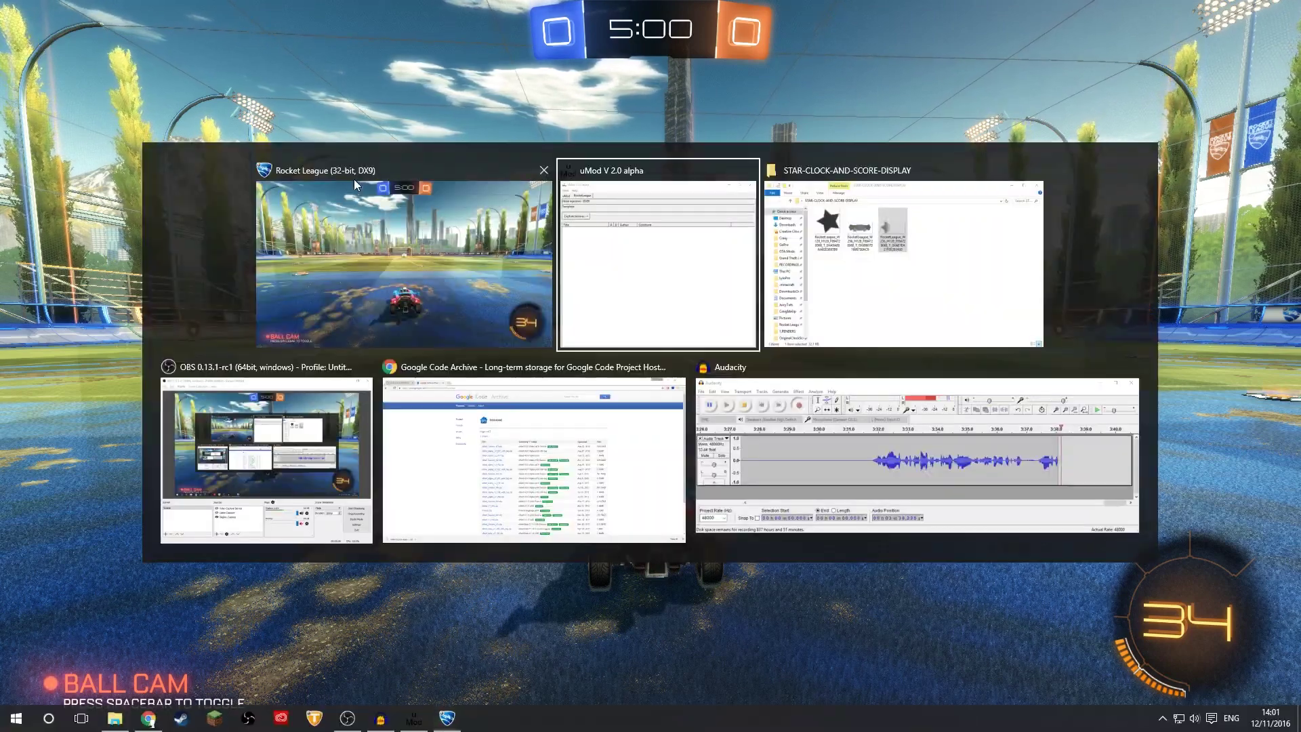
{"action": "left_click", "coordinate": [668, 279]}
{"action": "key", "text": "alt+Tab"}
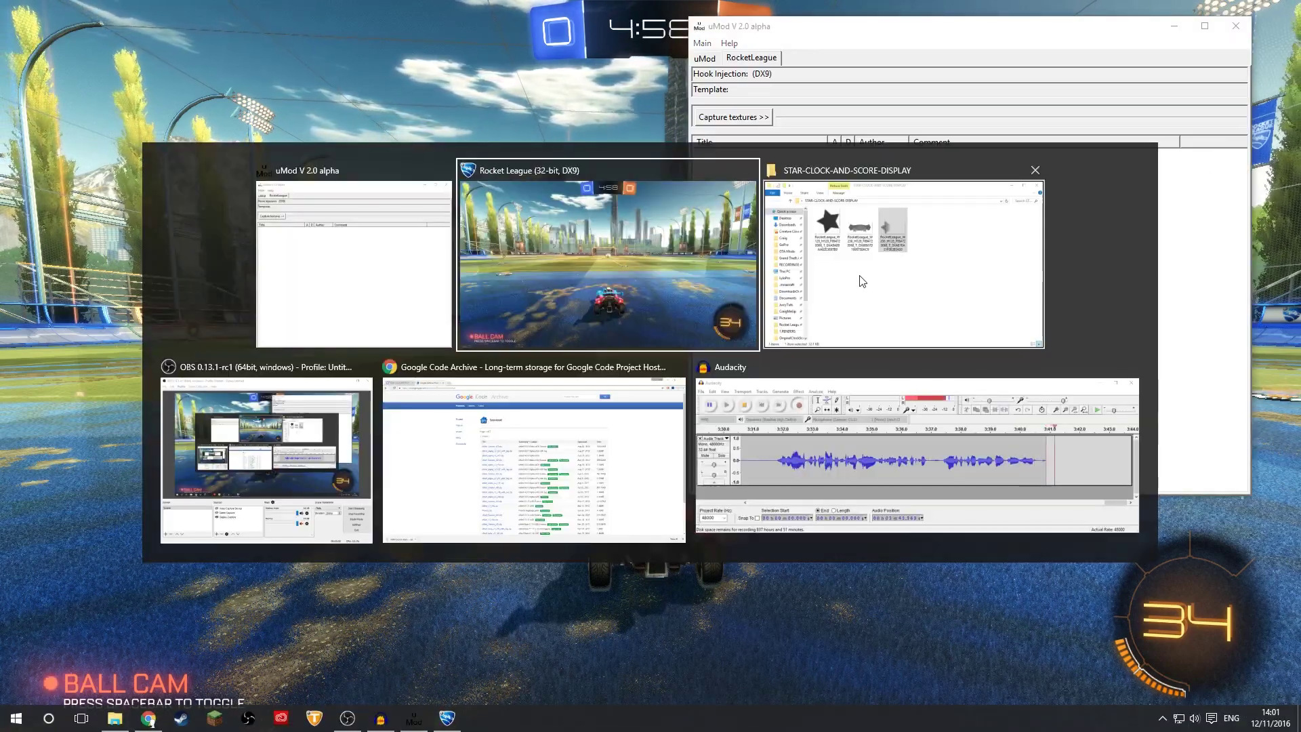
{"action": "left_click", "coordinate": [859, 279]}
{"action": "left_click_drag", "start_coordinate": [444, 44], "coordinate": [411, 144]}
{"action": "left_click_drag", "start_coordinate": [475, 319], "coordinate": [182, 223]}
{"action": "left_click_drag", "start_coordinate": [336, 244], "coordinate": [867, 282]}
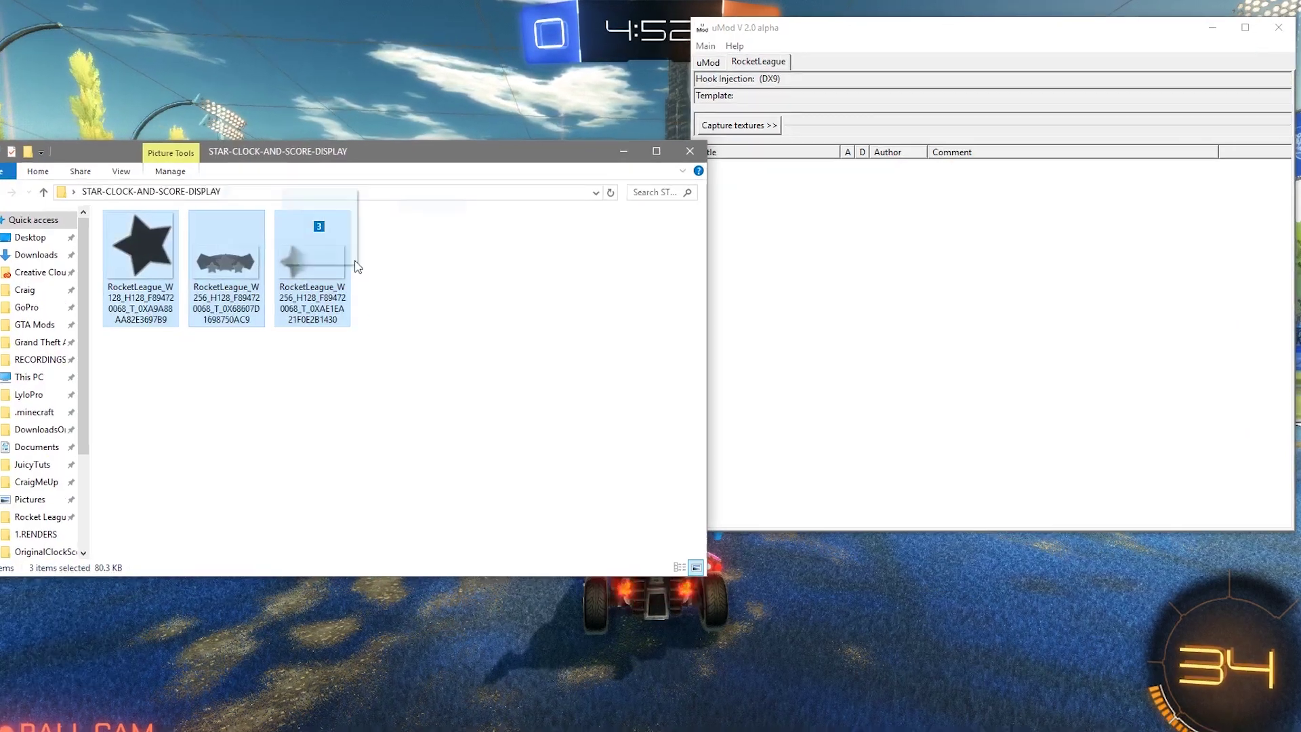
{"action": "left_click_drag", "start_coordinate": [1065, 538], "coordinate": [1065, 538]}
{"action": "left_click", "coordinate": [617, 201]}
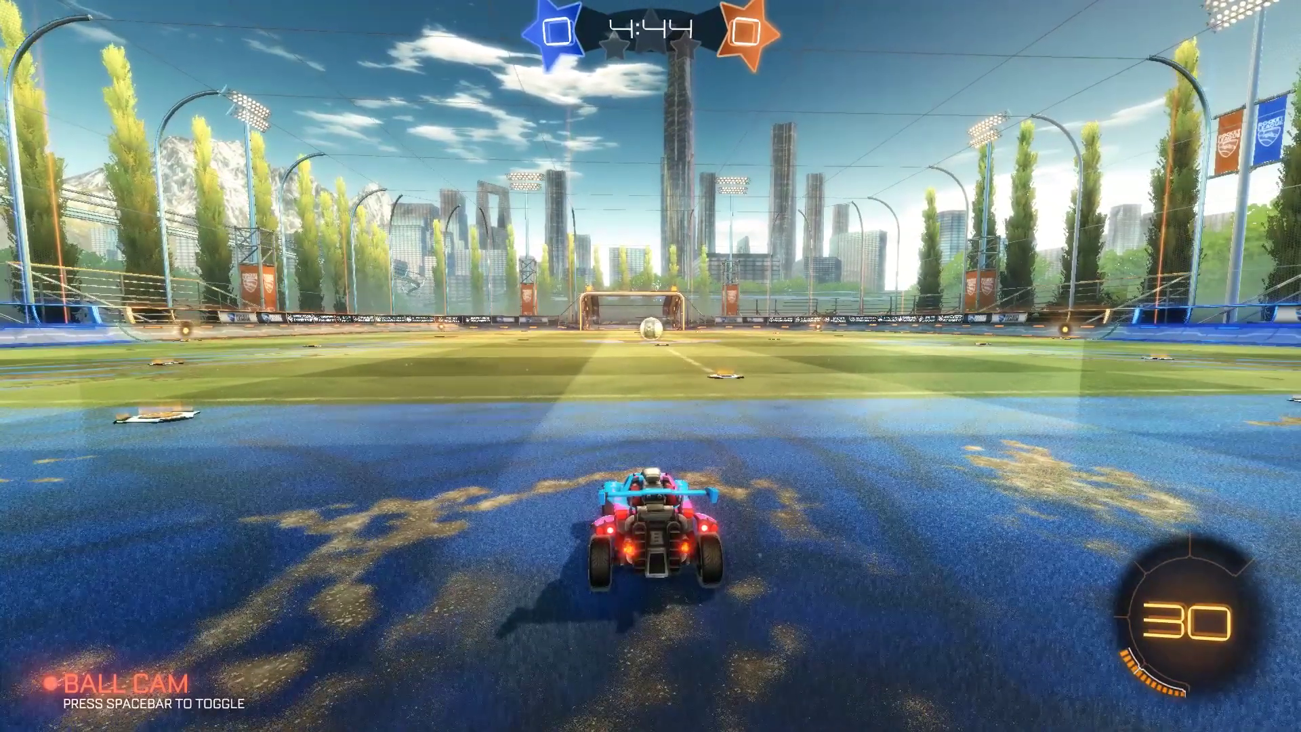
Set the Video Safe Zone Ratio to about 0.97 and resume the exhibition match.
{"action": "key", "text": "Escape"}
{"action": "left_click", "coordinate": [637, 429]}
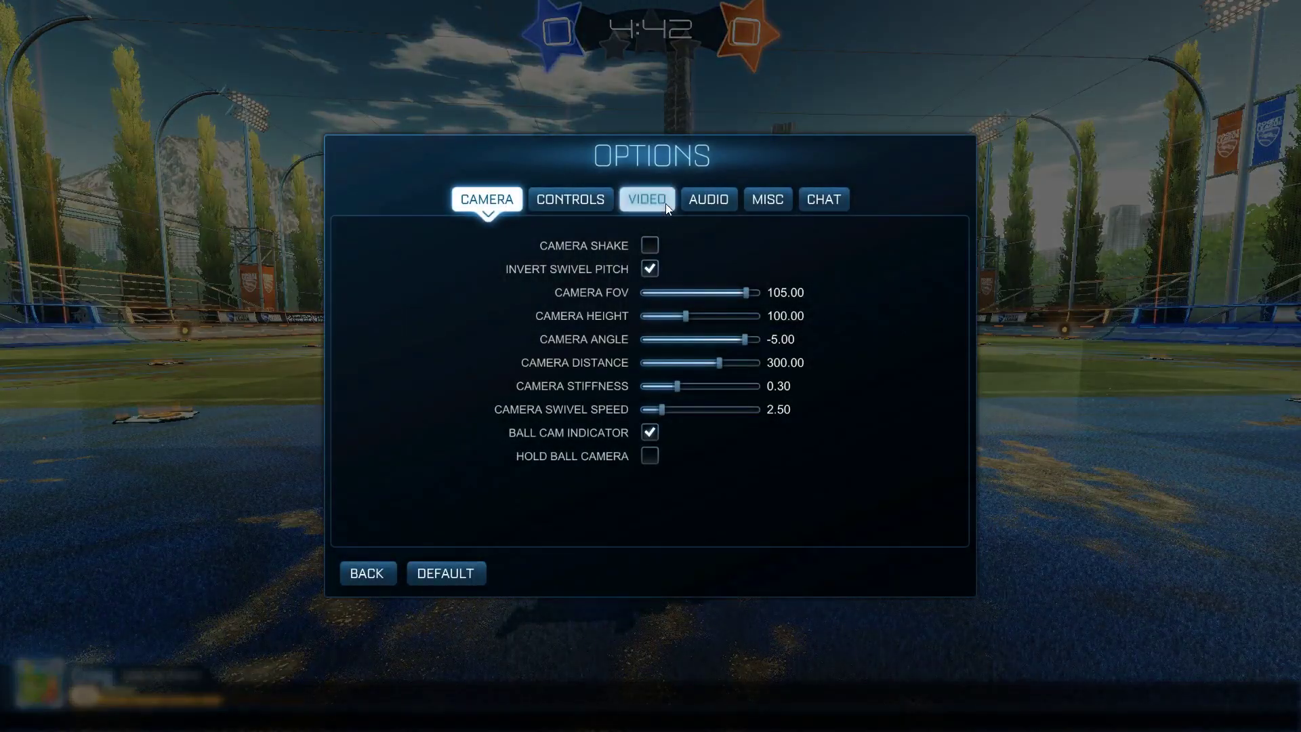
{"action": "left_click", "coordinate": [646, 198]}
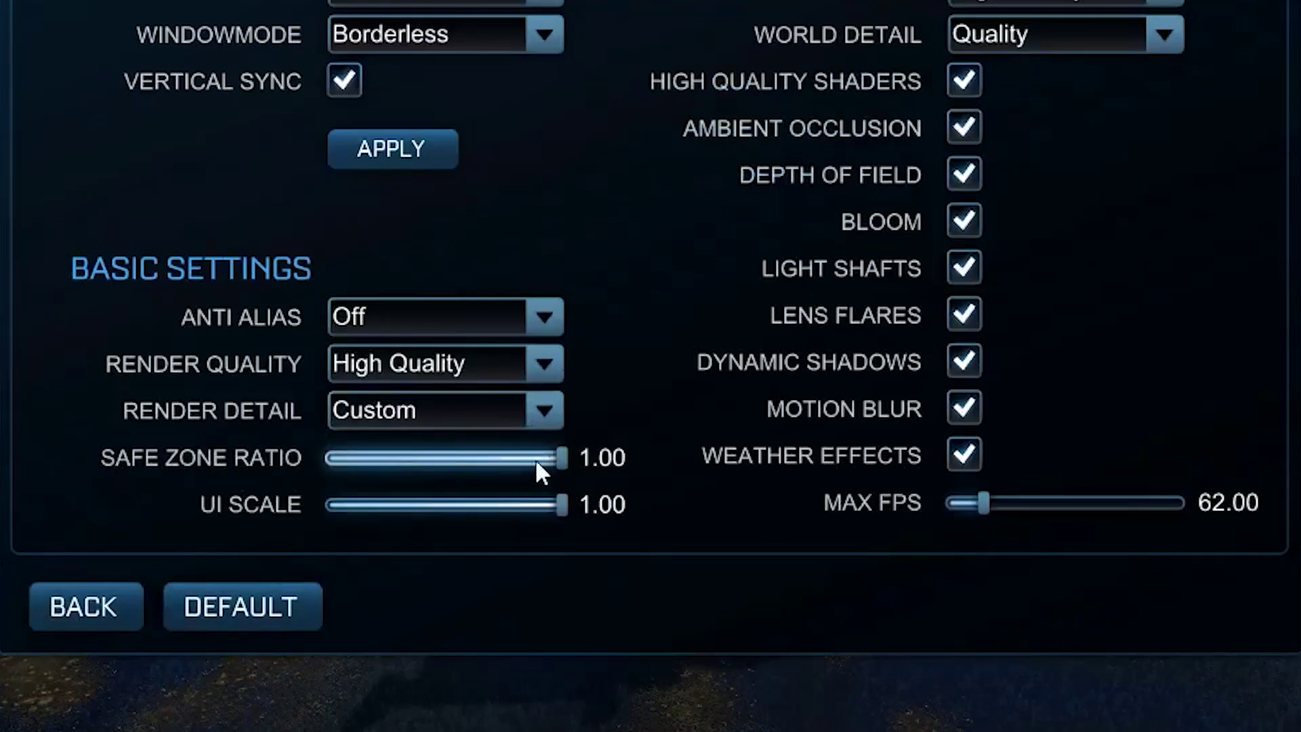
{"action": "left_click_drag", "start_coordinate": [586, 478], "coordinate": [522, 461]}
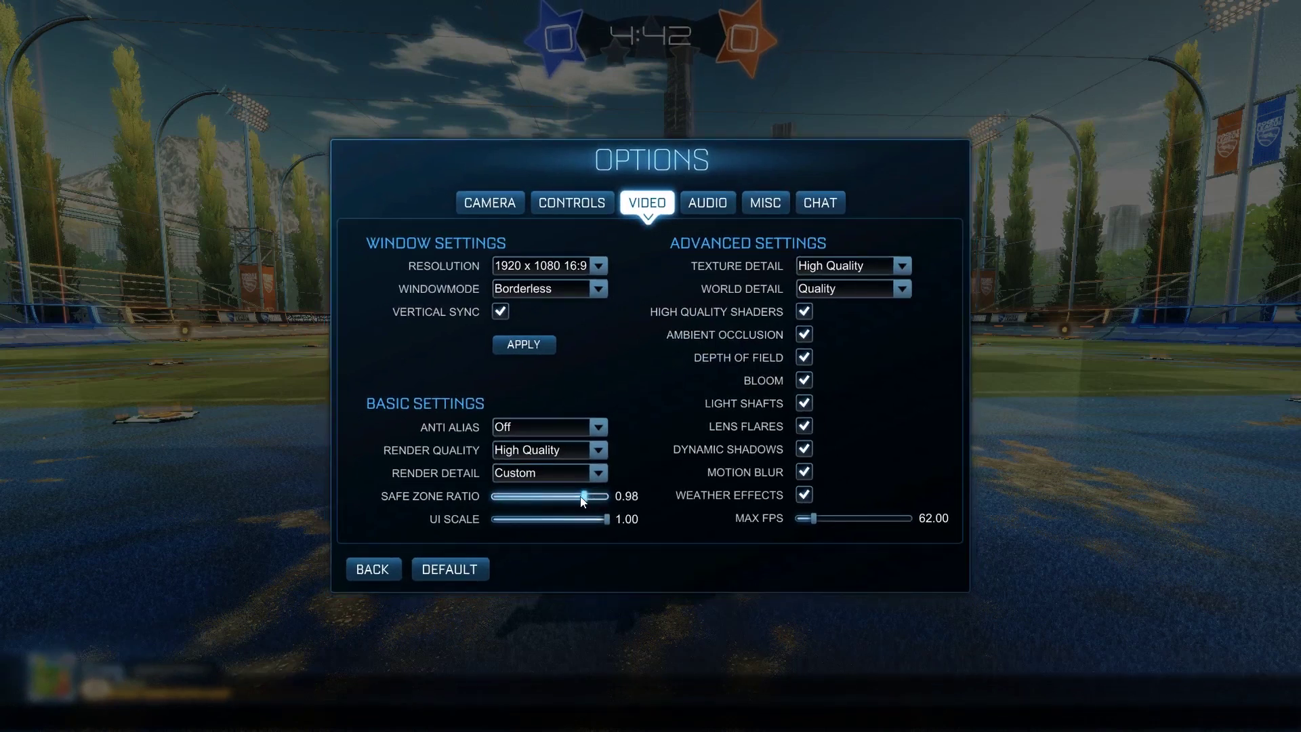
{"action": "left_click_drag", "start_coordinate": [587, 497], "coordinate": [573, 496]}
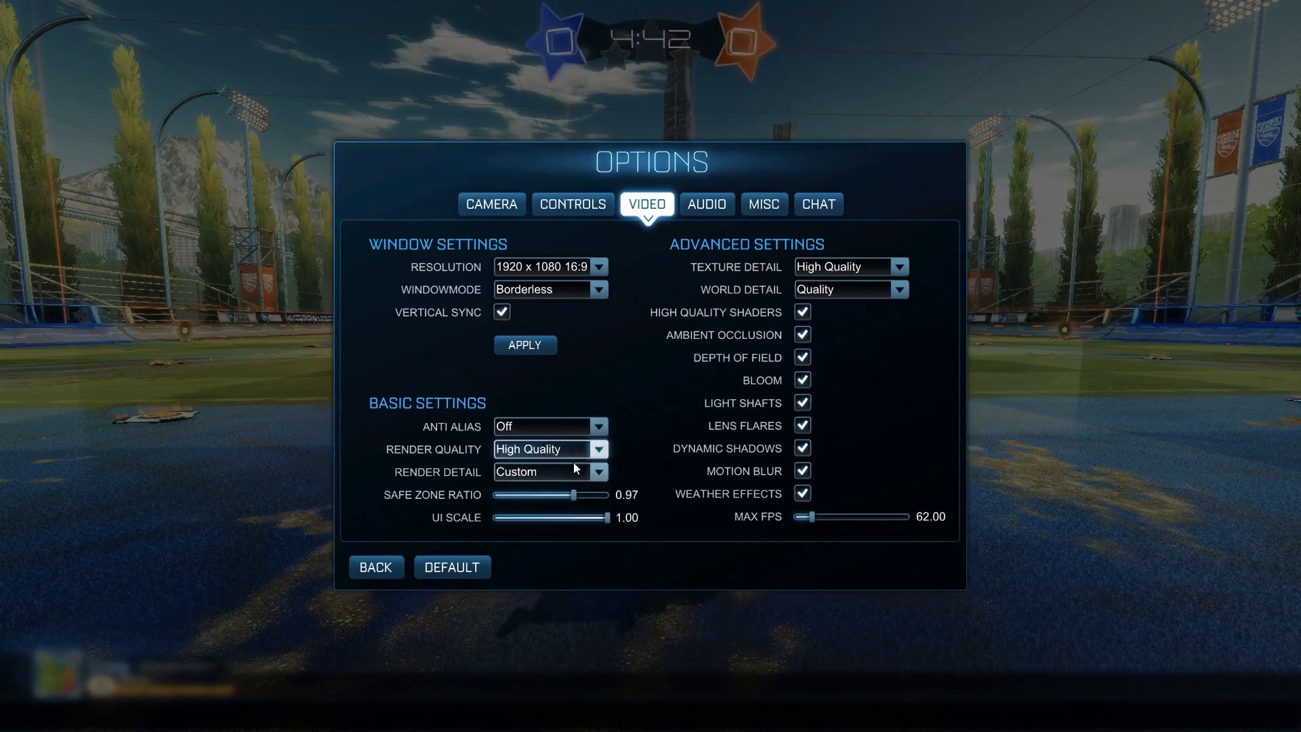
{"action": "key", "text": "Escape"}
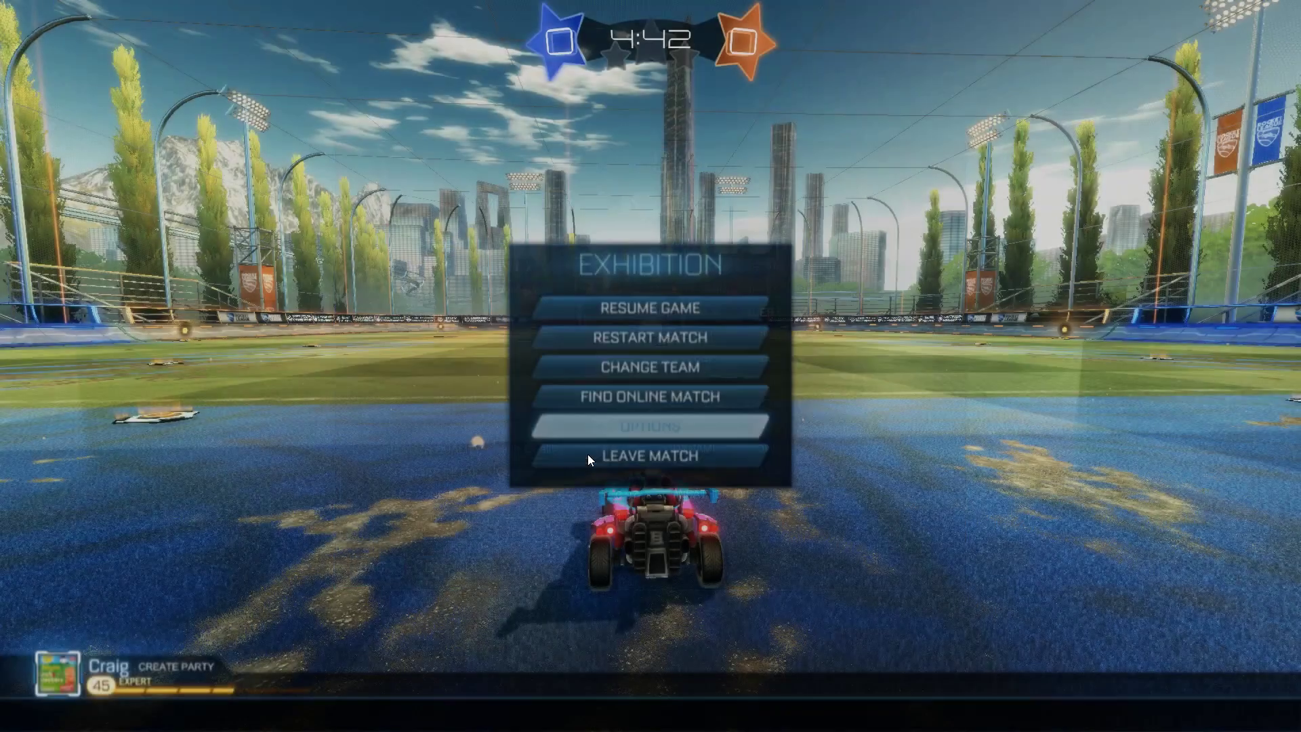
{"action": "key", "text": "Escape"}
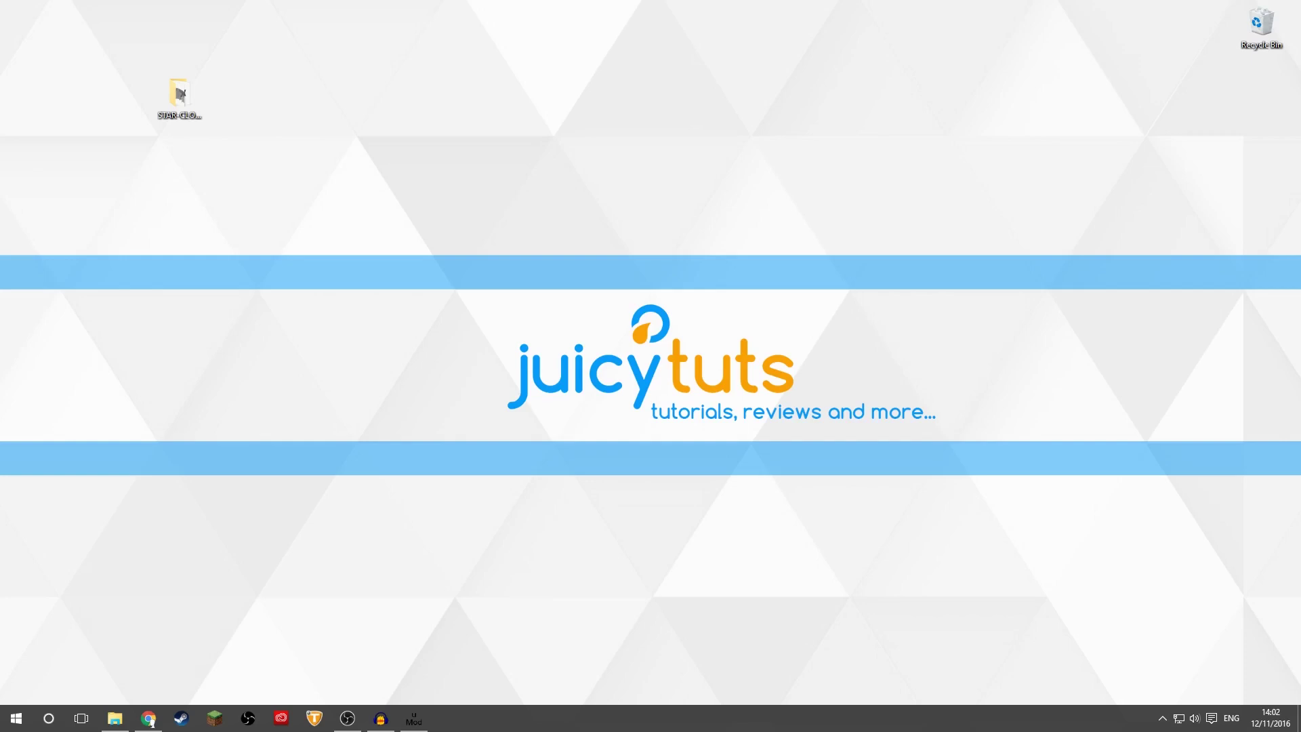
Place the OriginalClockScoreDisplay folder on the desktop, open it, and bring up the Start menu.
{"action": "left_click_drag", "start_coordinate": [182, 93], "coordinate": [393, 97]}
{"action": "double_click", "coordinate": [393, 97]}
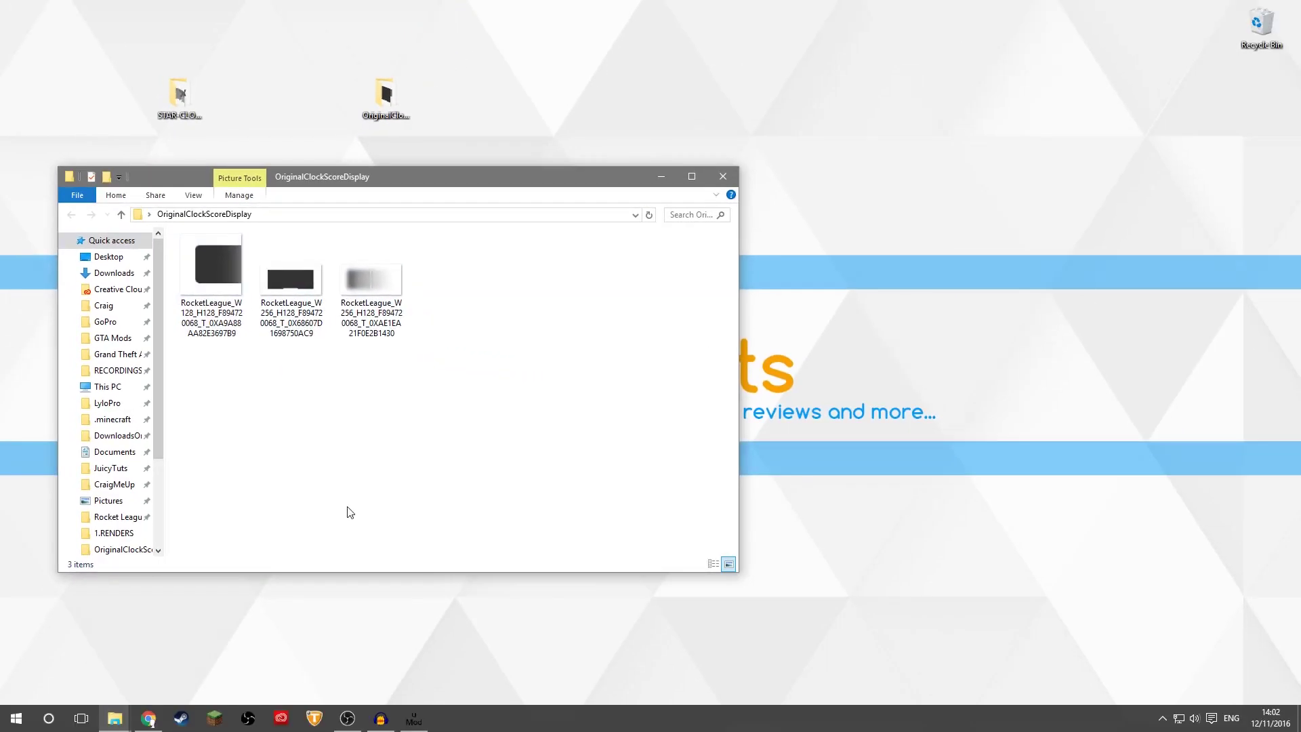
{"action": "left_click", "coordinate": [16, 718]}
Launch paint.net and open the middle OriginalClockScoreDisplay texture by dragging it in.
{"action": "left_click", "coordinate": [504, 206]}
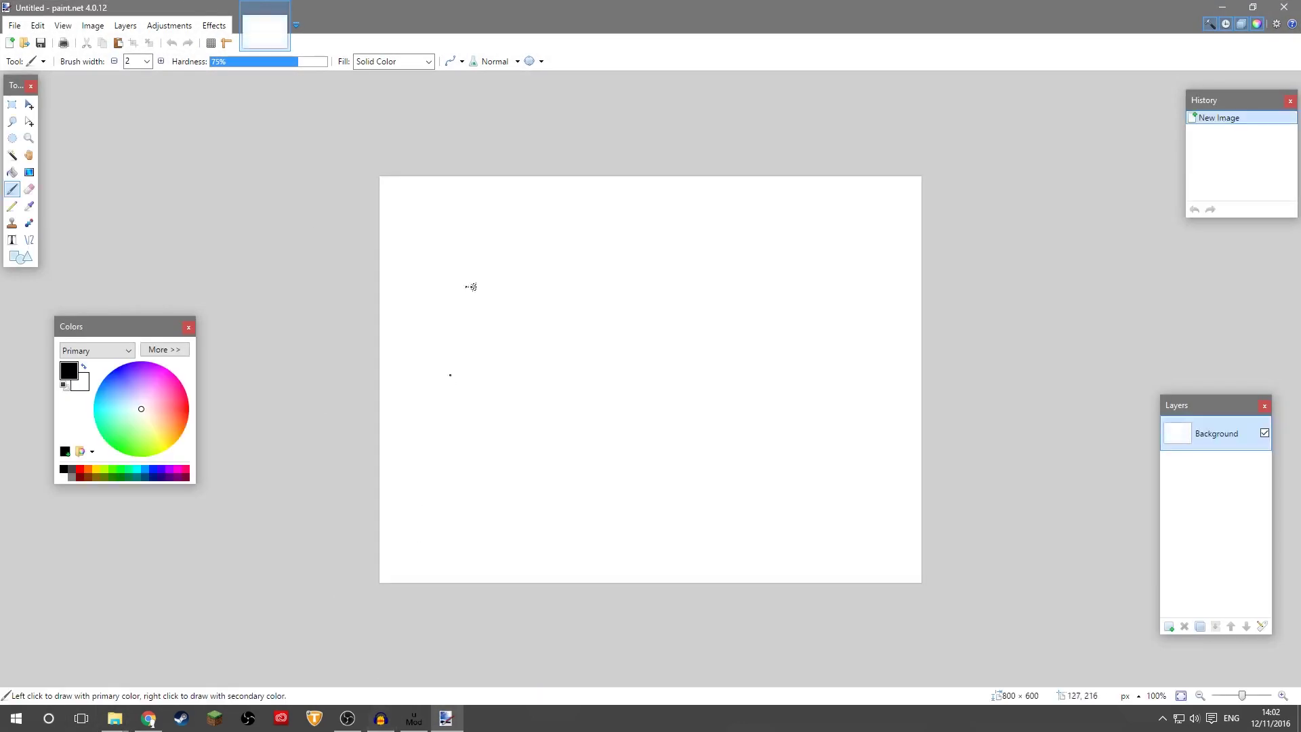
{"action": "left_click", "coordinate": [298, 19]}
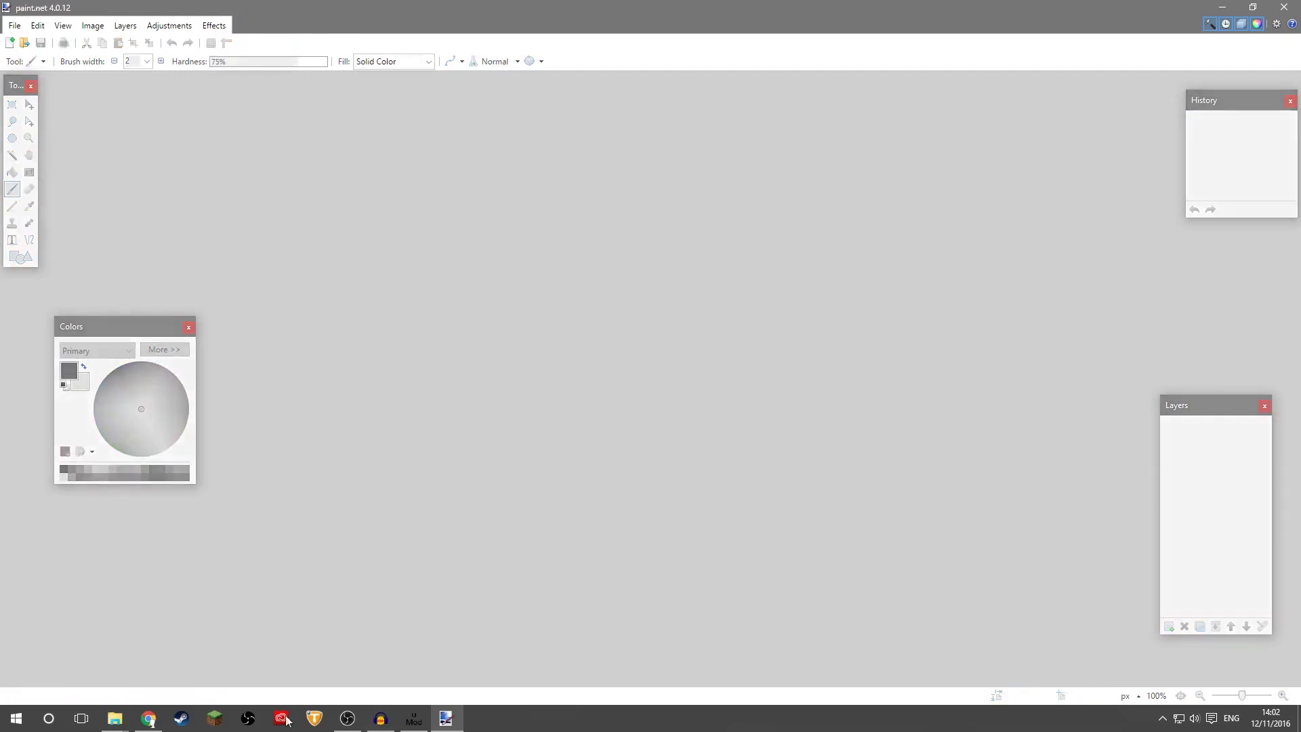
{"action": "left_click", "coordinate": [114, 718]}
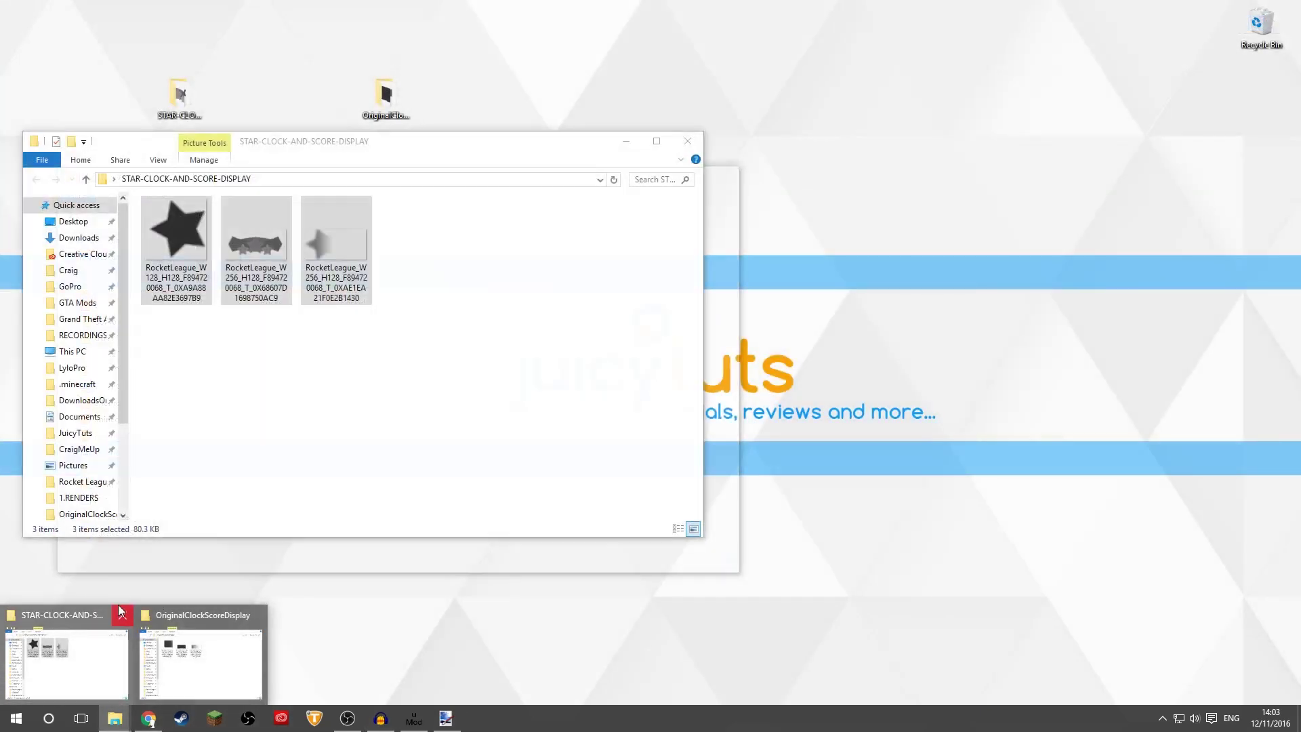
{"action": "left_click", "coordinate": [122, 615]}
{"action": "left_click", "coordinate": [128, 643]}
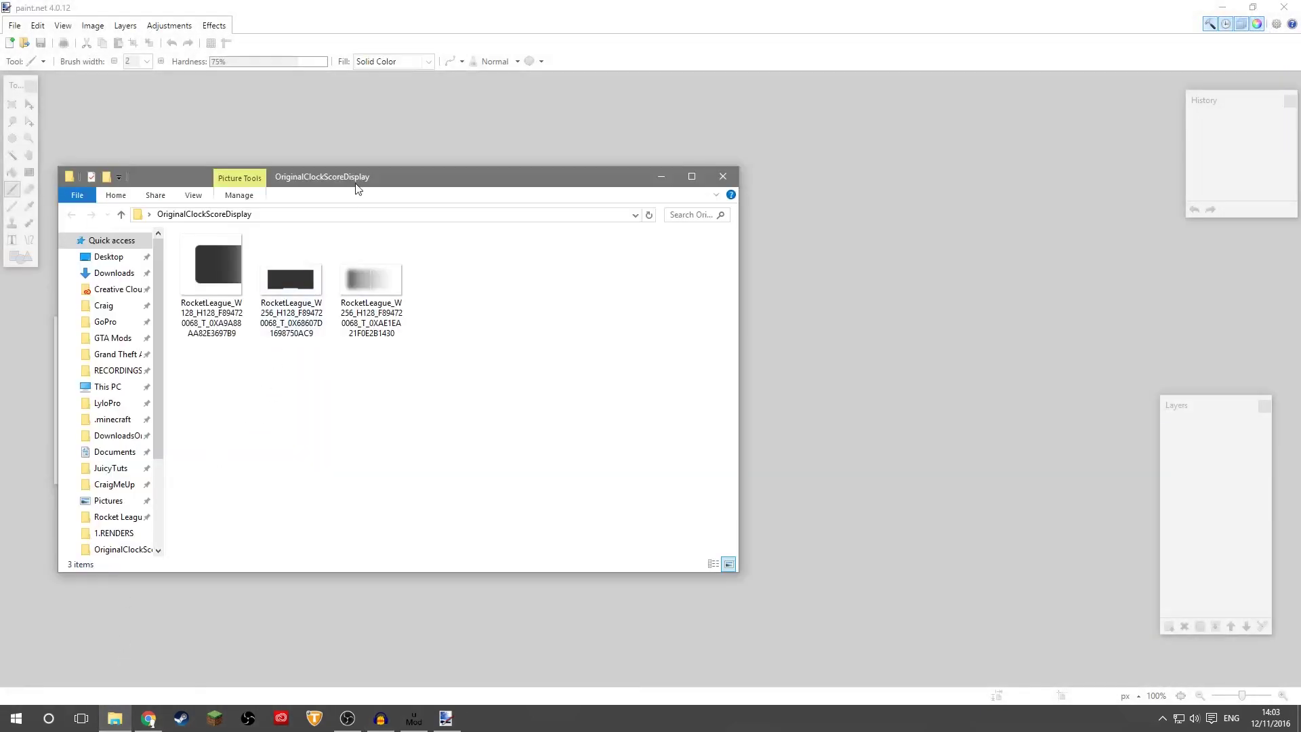
{"action": "mouse_move", "coordinate": [359, 186]}
{"action": "left_mouse_down"}
{"action": "mouse_move", "coordinate": [308, 166]}
{"action": "mouse_move", "coordinate": [343, 172]}
{"action": "left_mouse_up"}
{"action": "left_click", "coordinate": [292, 269]}
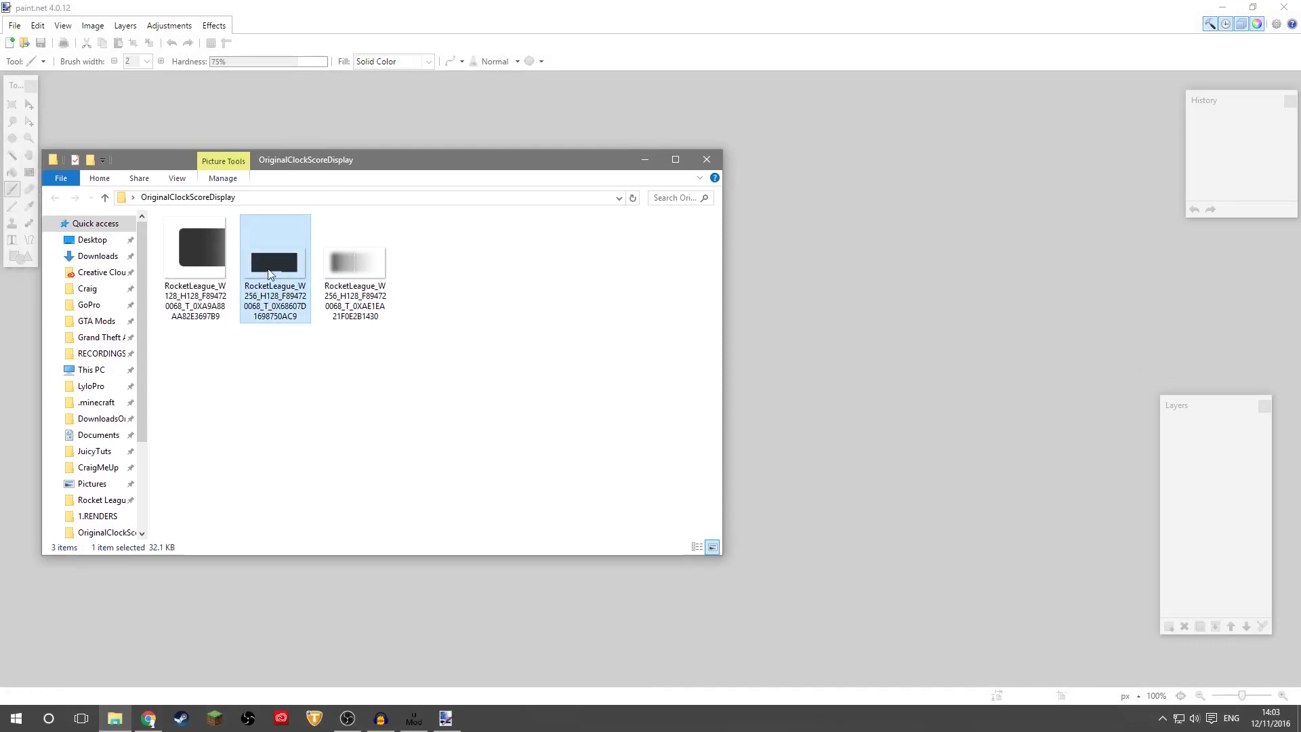
{"action": "left_click_drag", "start_coordinate": [292, 269], "coordinate": [776, 285]}
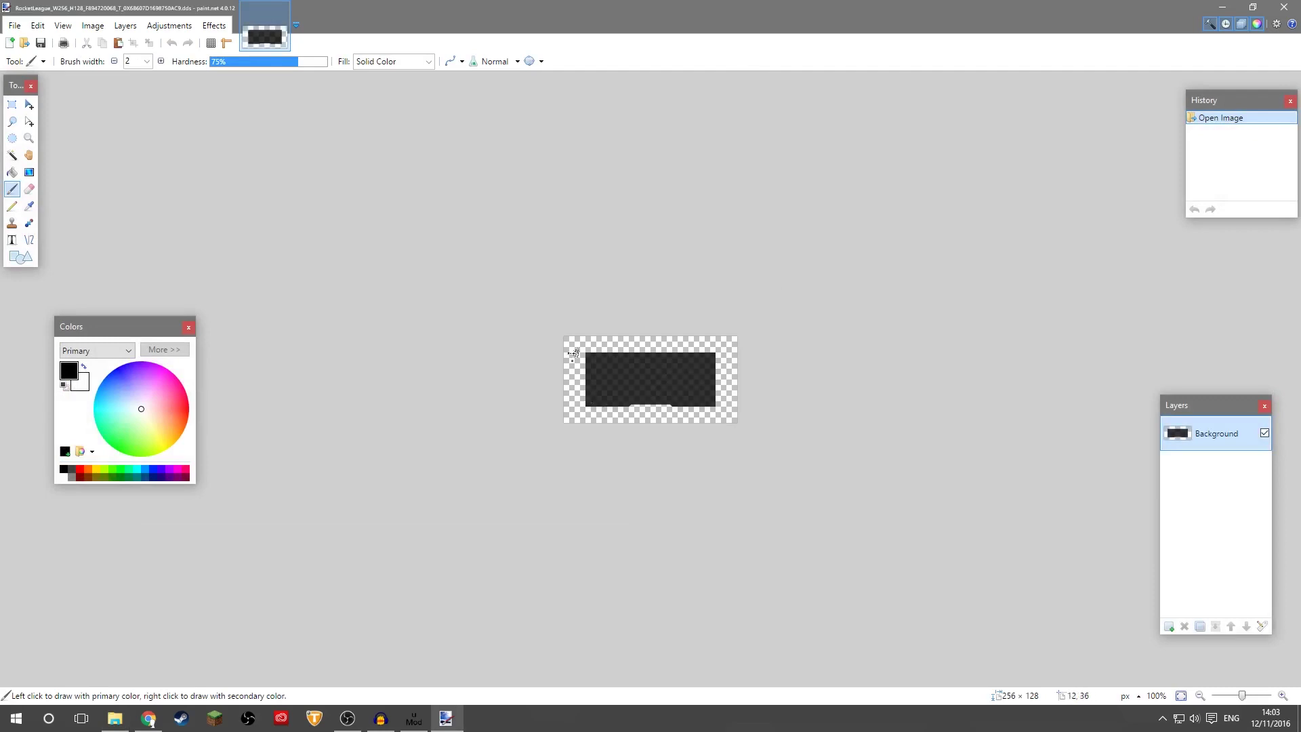
Add a new layer and draw an elliptical selection over the dark rectangle.
{"action": "left_click", "coordinate": [1168, 626]}
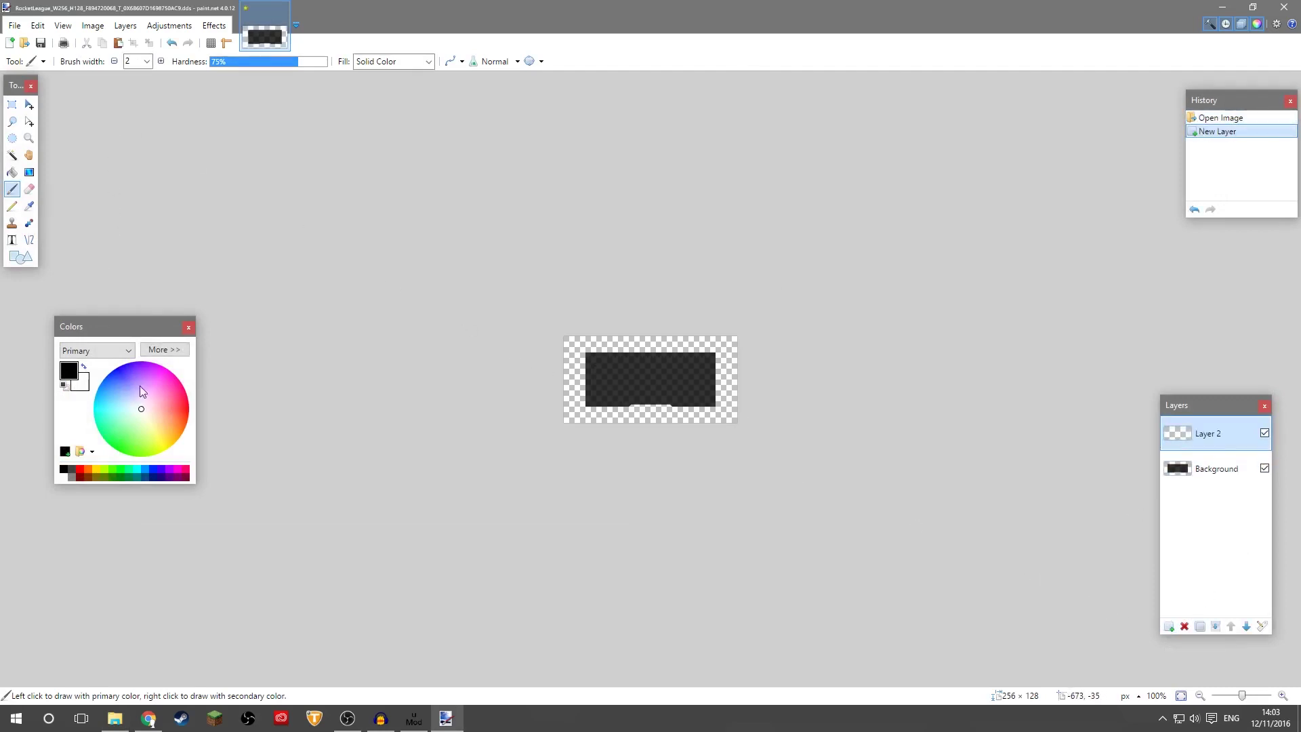
{"action": "left_click", "coordinate": [12, 138]}
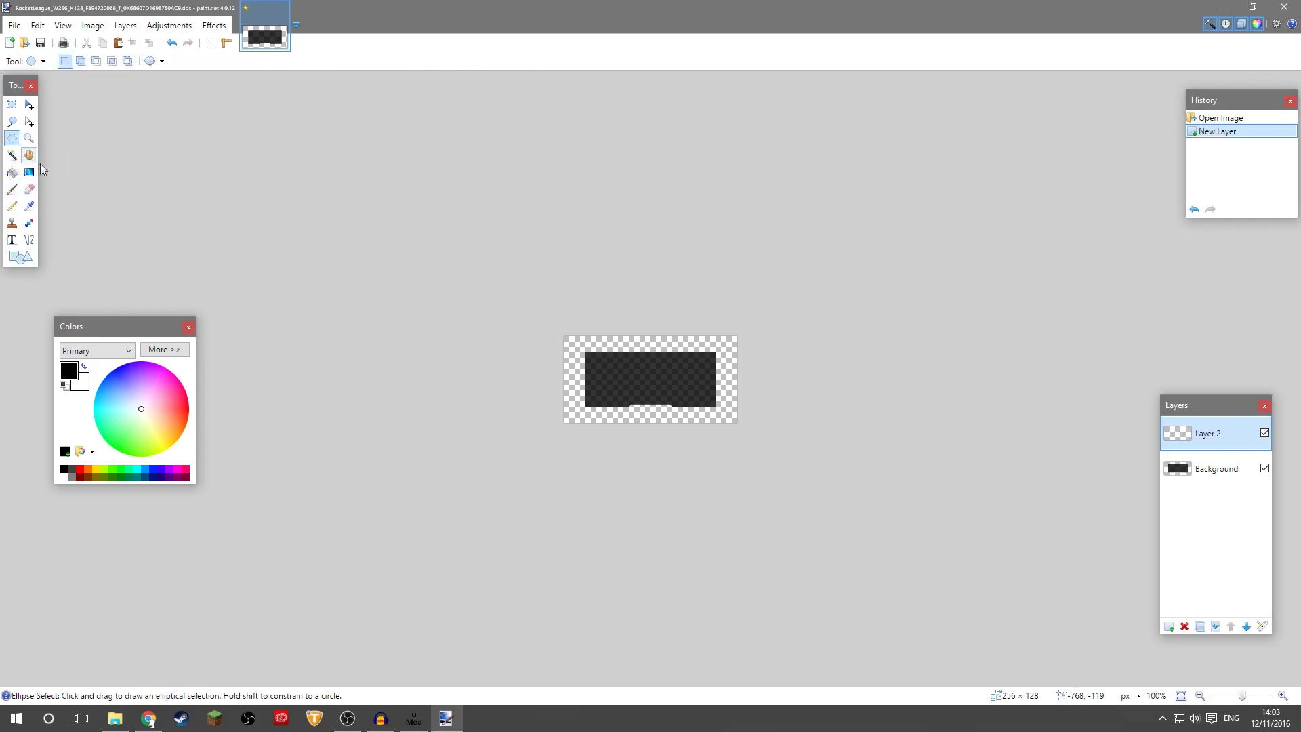
{"action": "left_click_drag", "start_coordinate": [587, 356], "coordinate": [713, 404]}
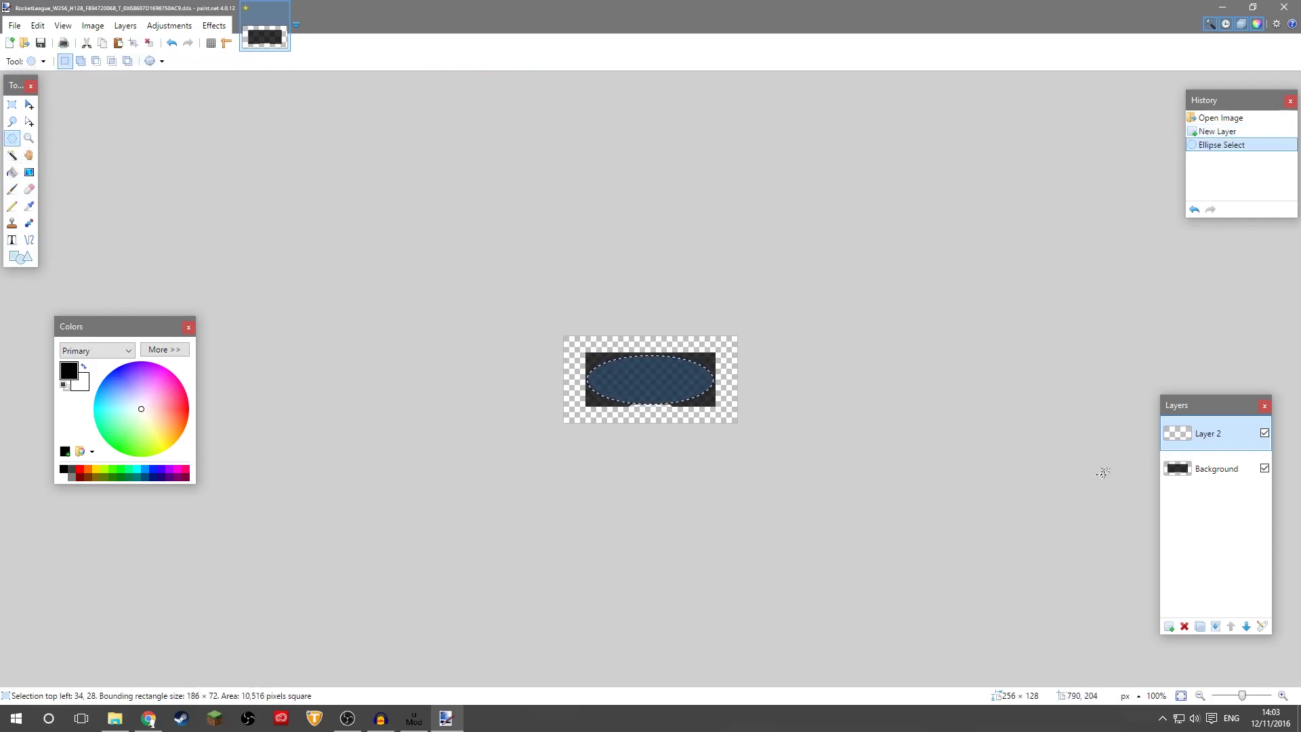
Hide the Background and fill the oval with a magenta-to-green gradient, then begin Save As.
{"action": "left_click", "coordinate": [1265, 467]}
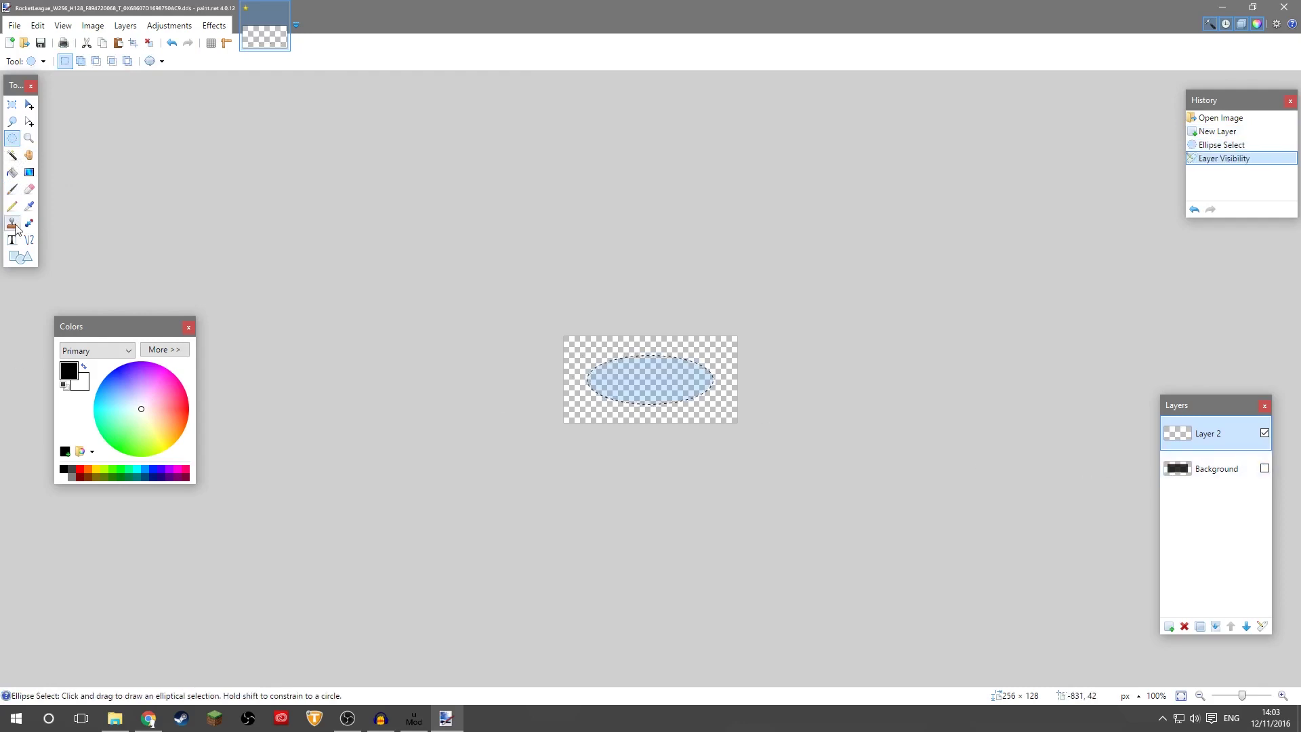
{"action": "left_click", "coordinate": [29, 172]}
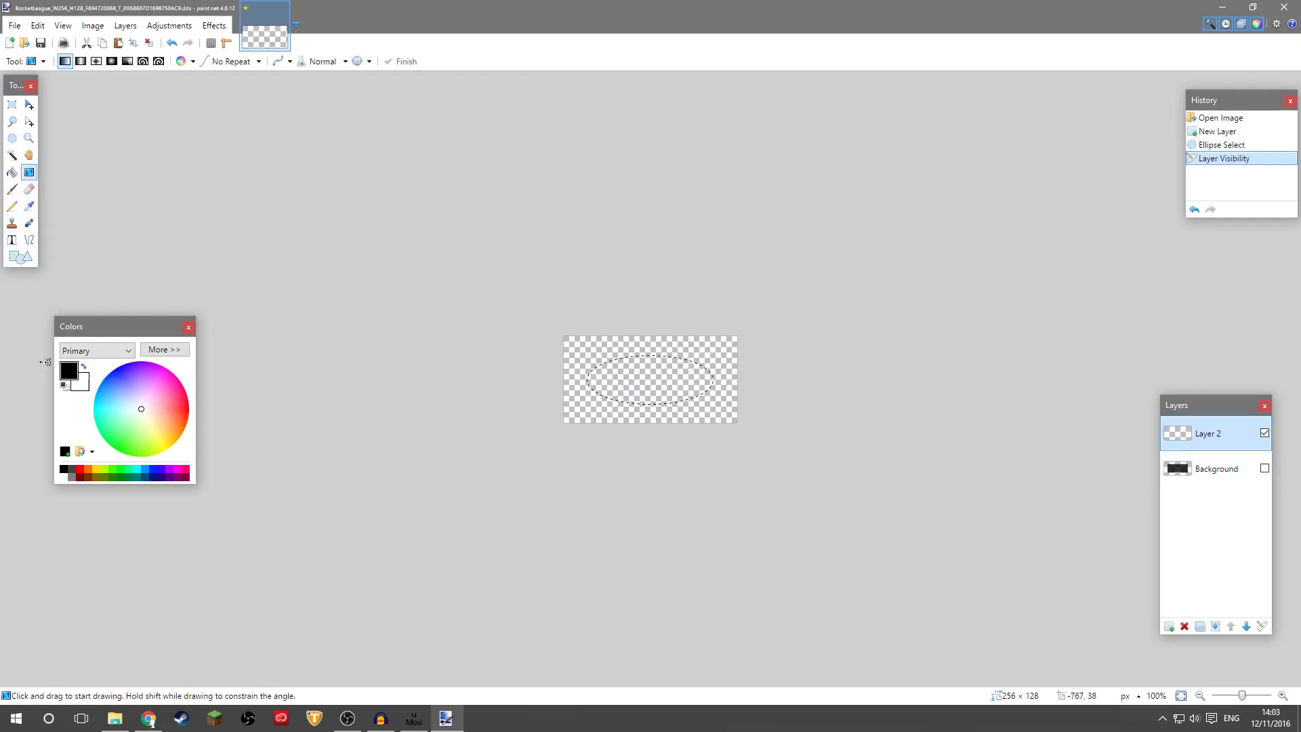
{"action": "left_click", "coordinate": [164, 372]}
{"action": "left_click", "coordinate": [117, 437]}
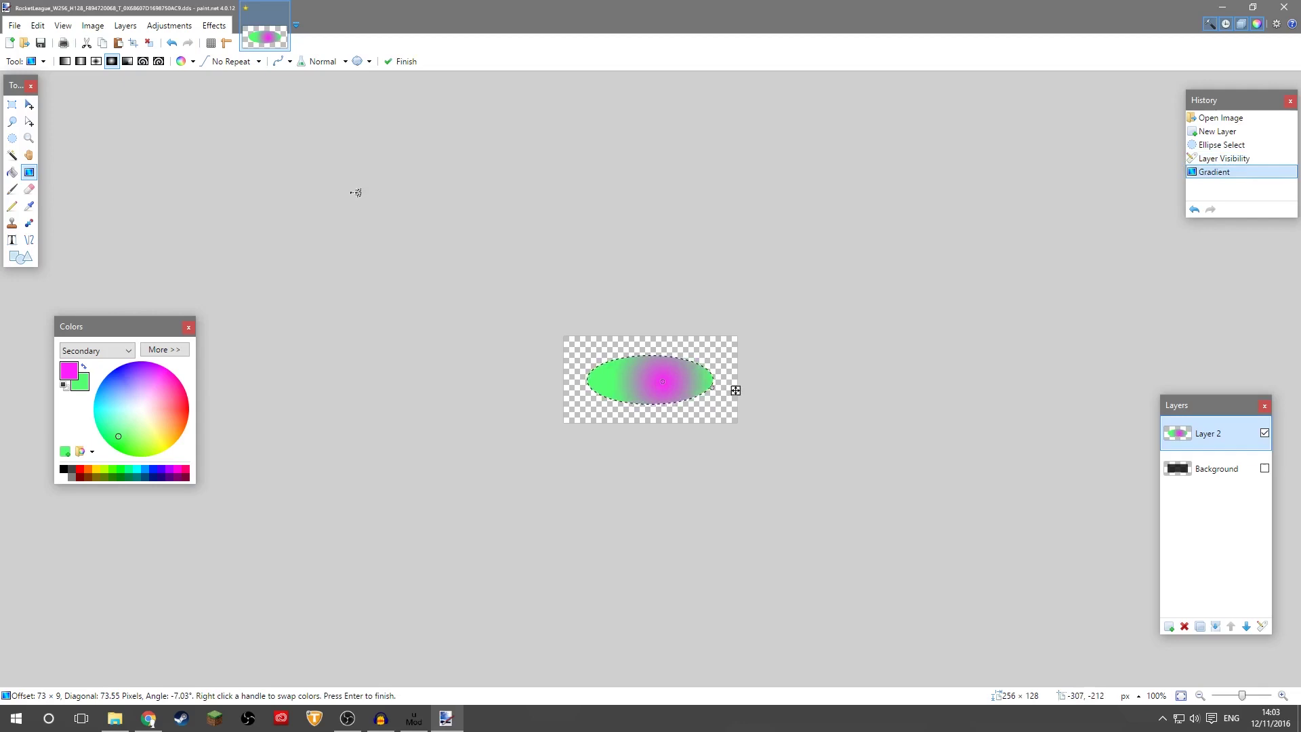
{"action": "key", "text": "ctrl+shift+s"}
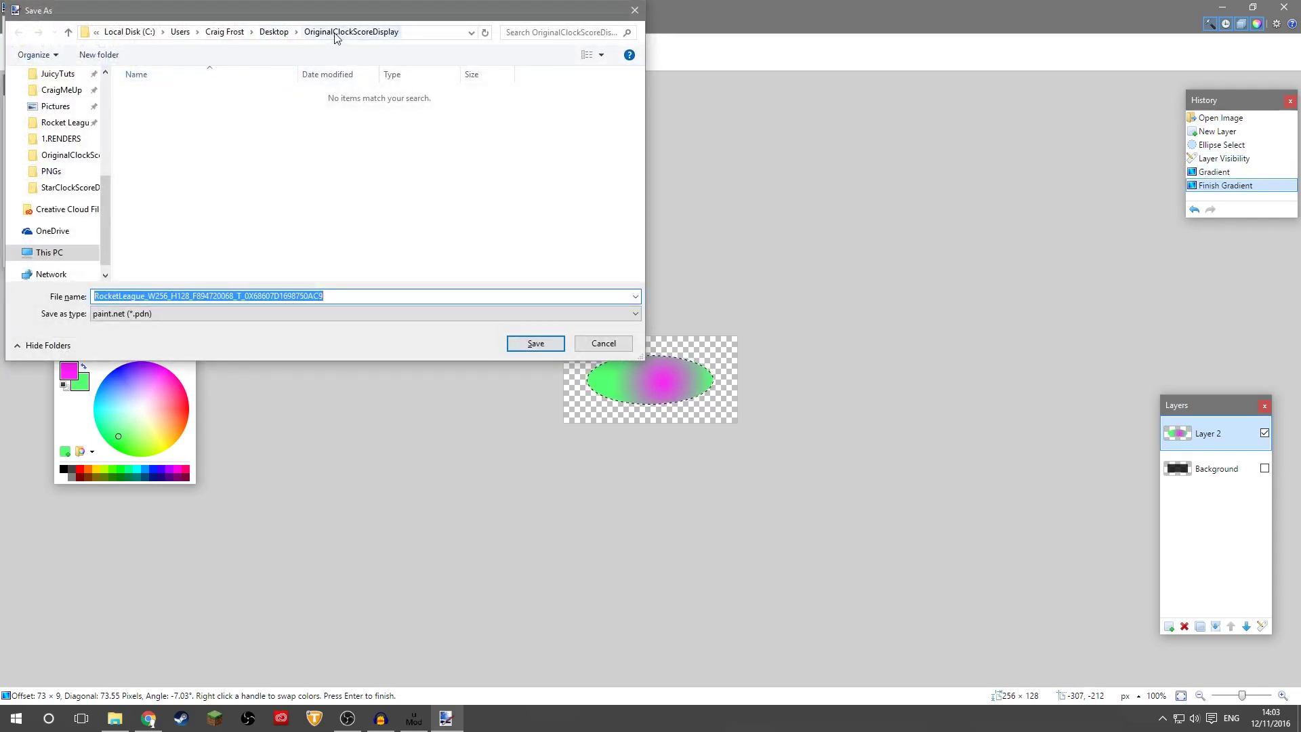
Create a new Desktop folder named CRAPPY CLOCK and open it.
{"action": "left_click", "coordinate": [273, 32]}
{"action": "left_click", "coordinate": [99, 54]}
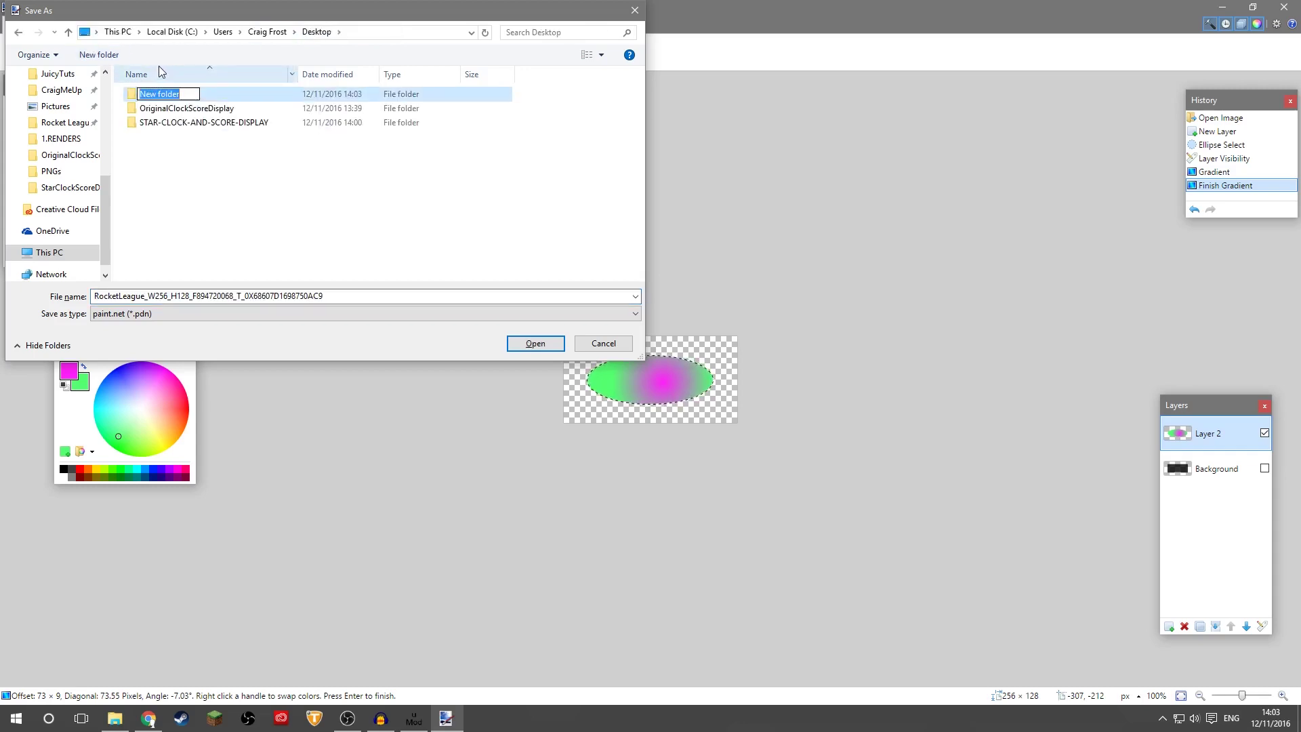
{"action": "type", "text": "CRAPPY CLOCK"}
{"action": "key", "text": "Return"}
{"action": "key", "text": "Return"}
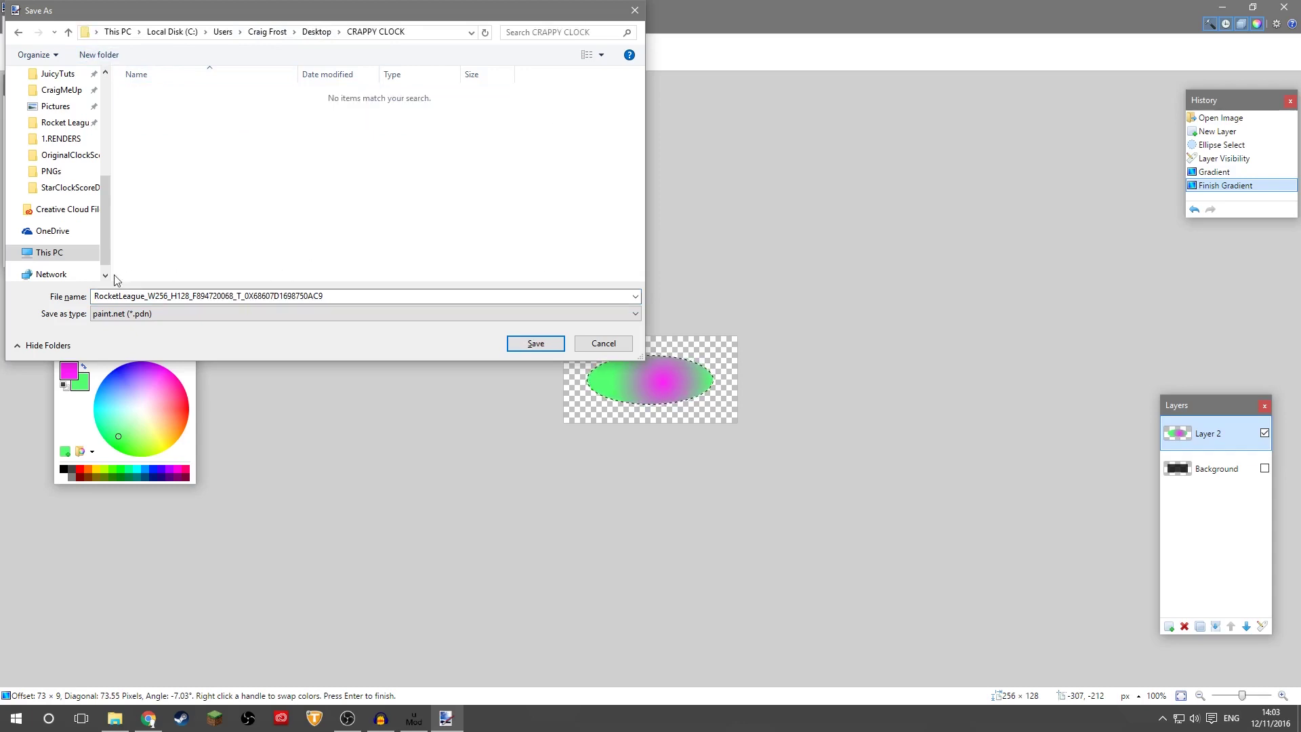
Save the image as a DDS file with DXT5 compression, flattening the layers.
{"action": "left_click", "coordinate": [205, 311]}
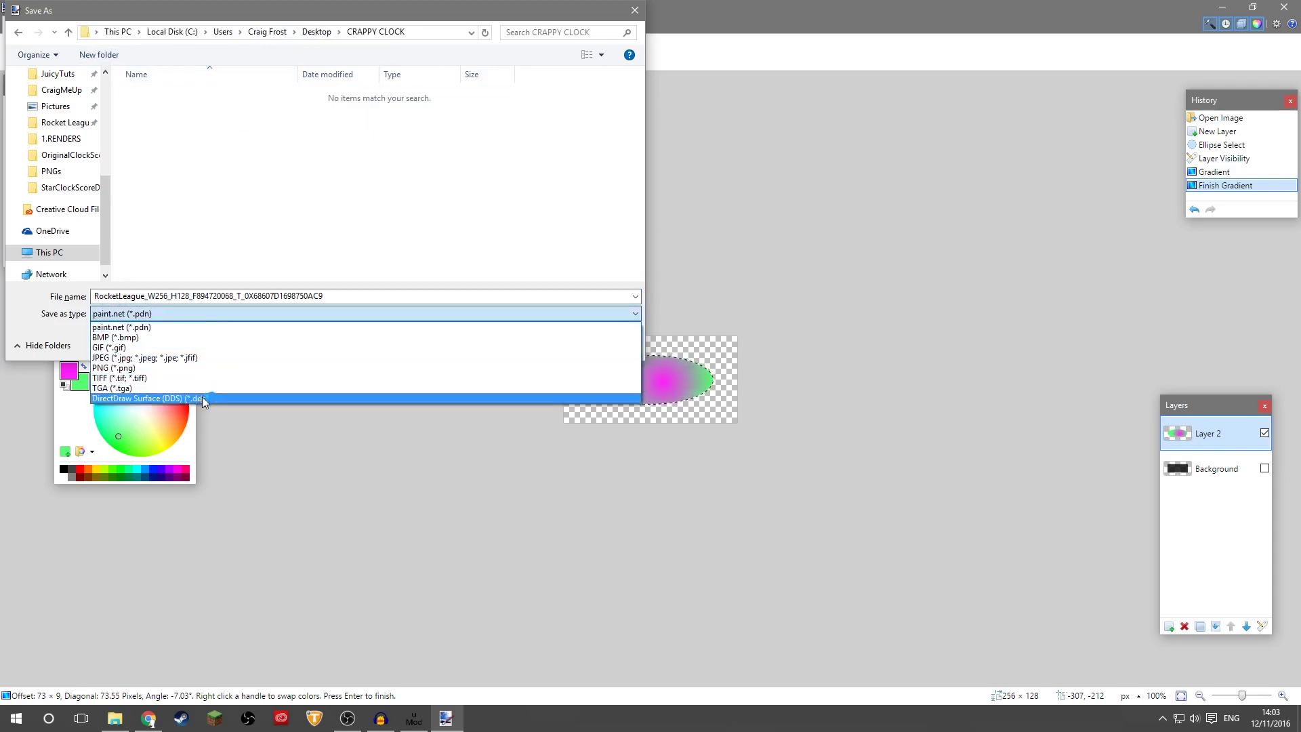
{"action": "left_click", "coordinate": [202, 399]}
{"action": "left_click", "coordinate": [532, 348]}
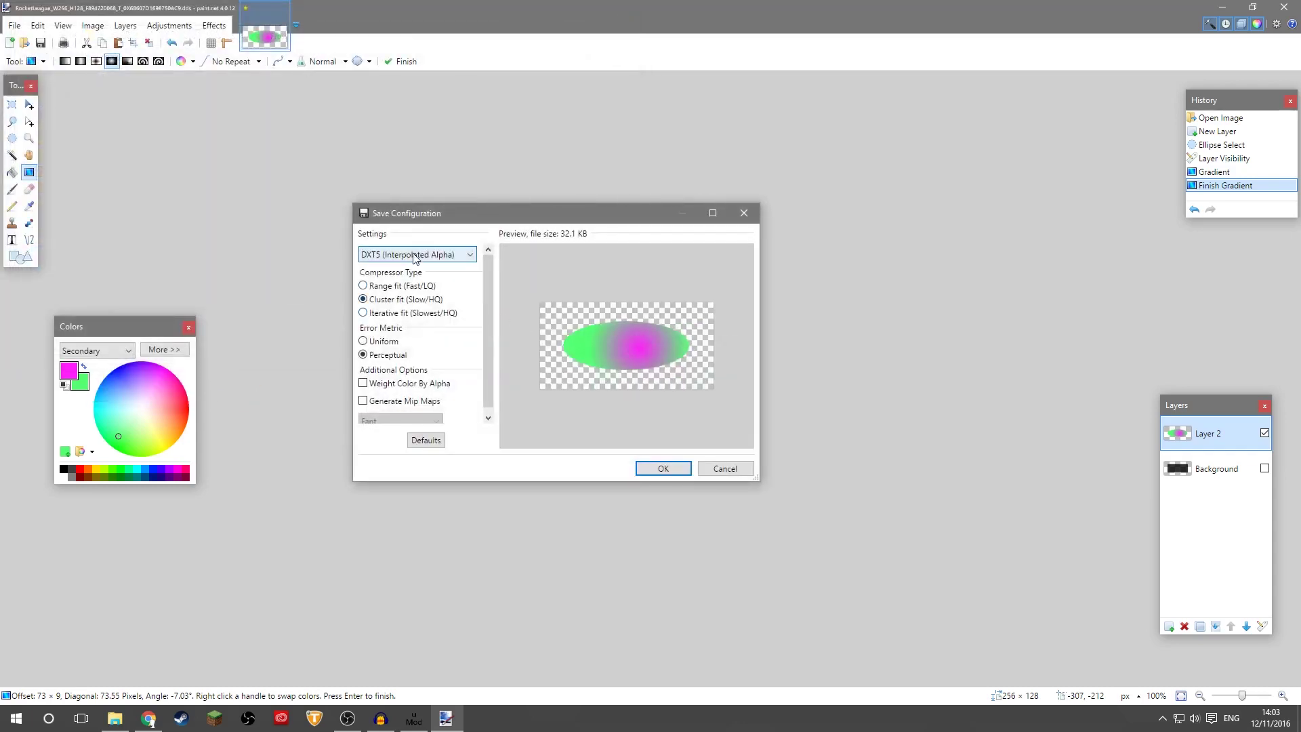
{"action": "left_click", "coordinate": [415, 257]}
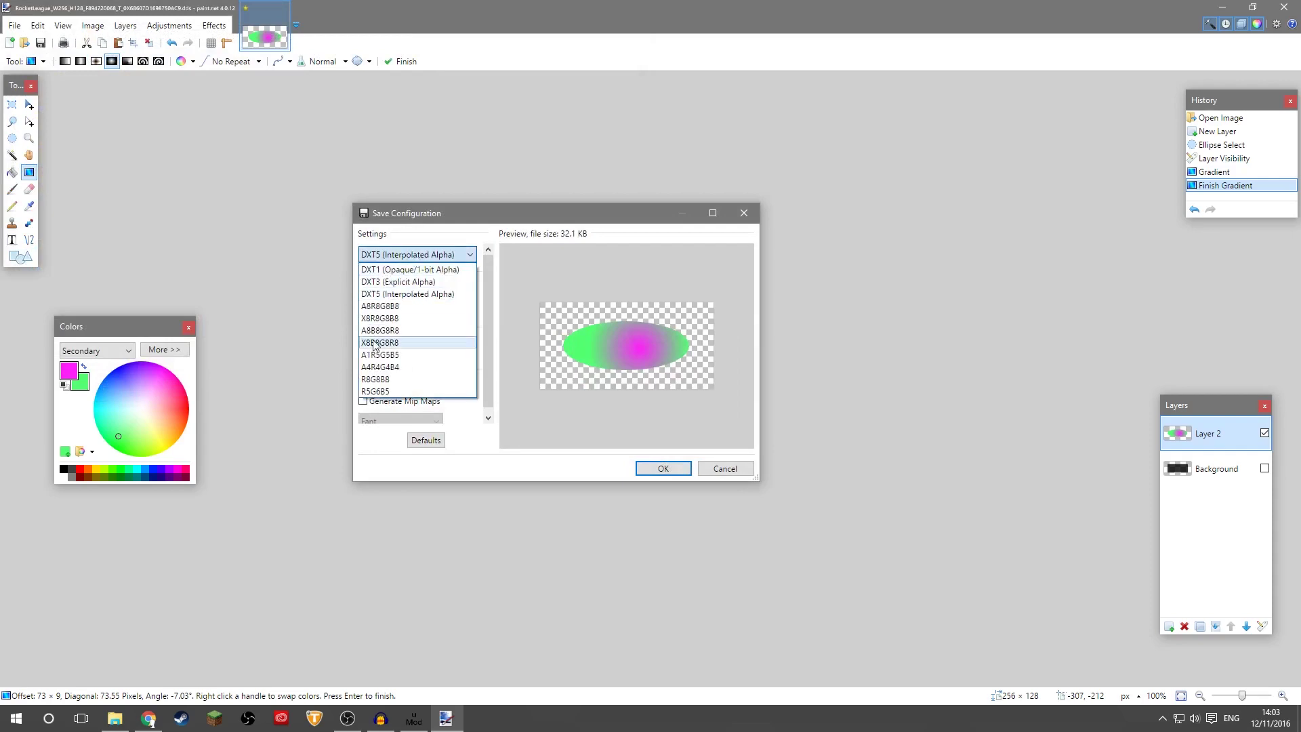
{"action": "left_click", "coordinate": [378, 296]}
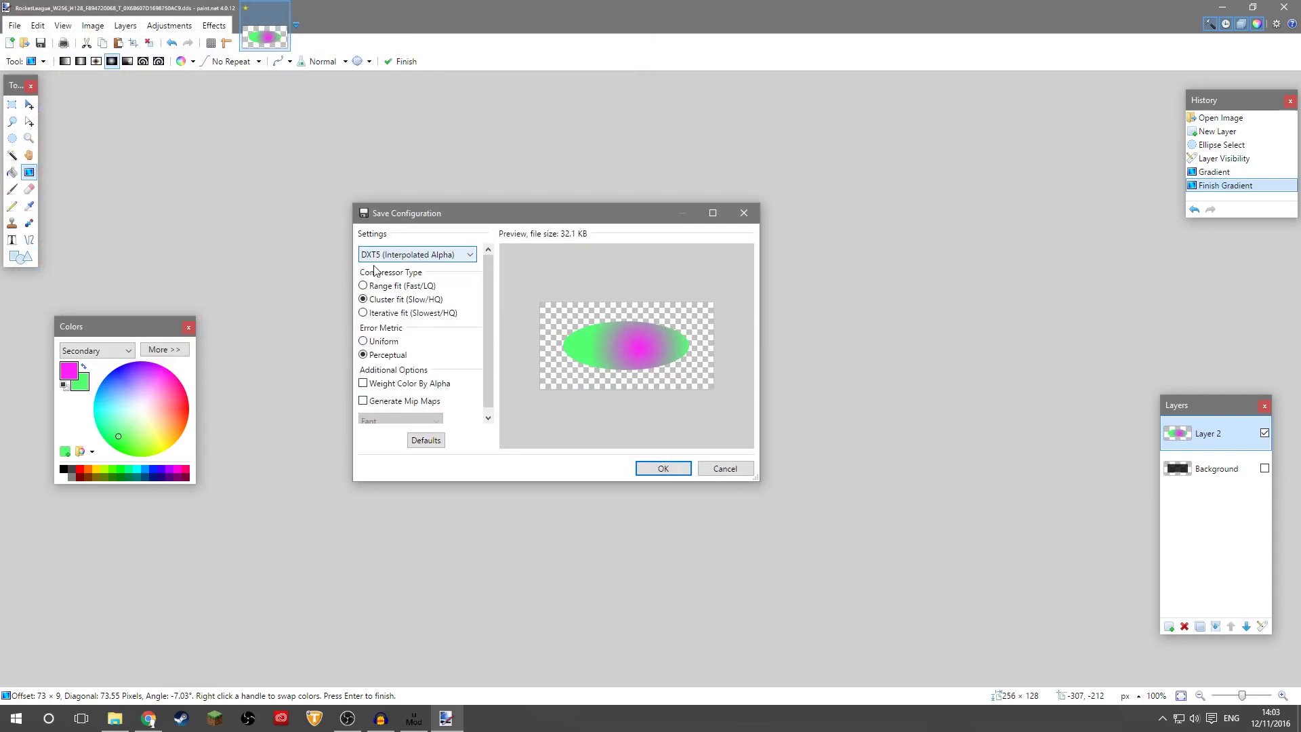
{"action": "left_click", "coordinate": [659, 470]}
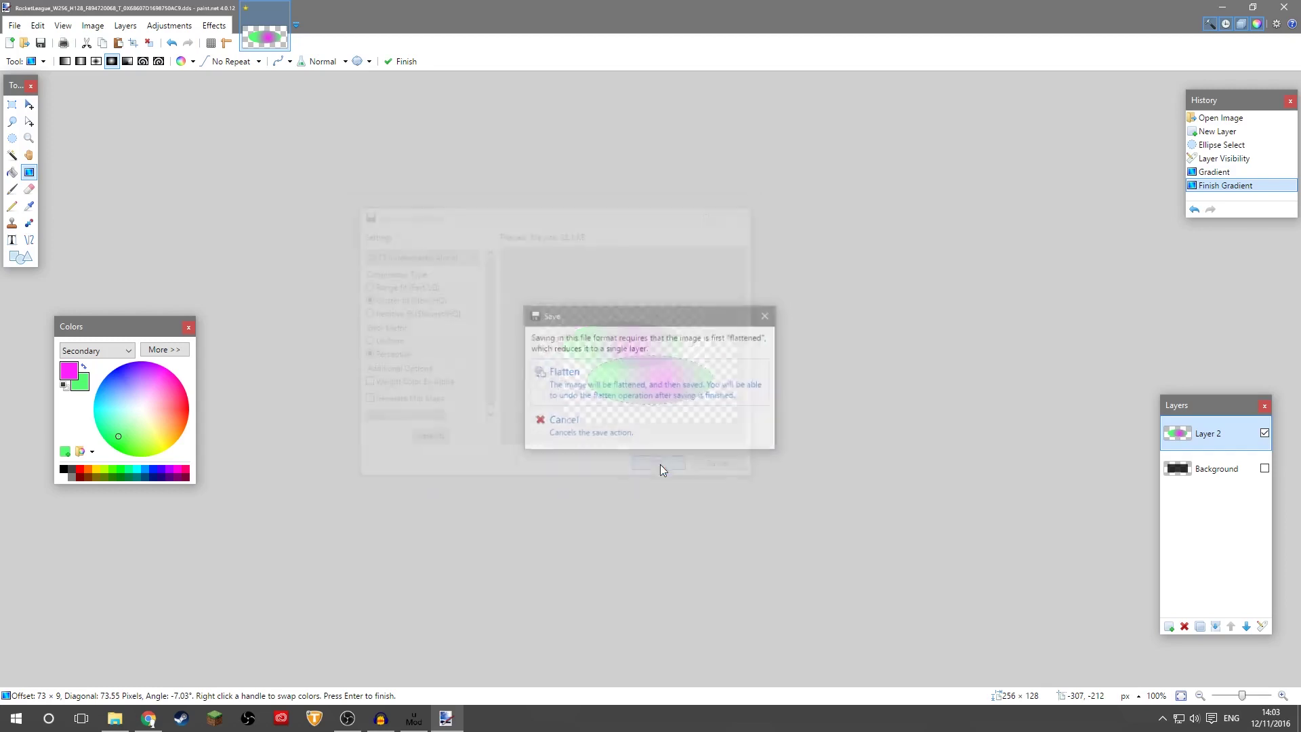
{"action": "left_click", "coordinate": [629, 382]}
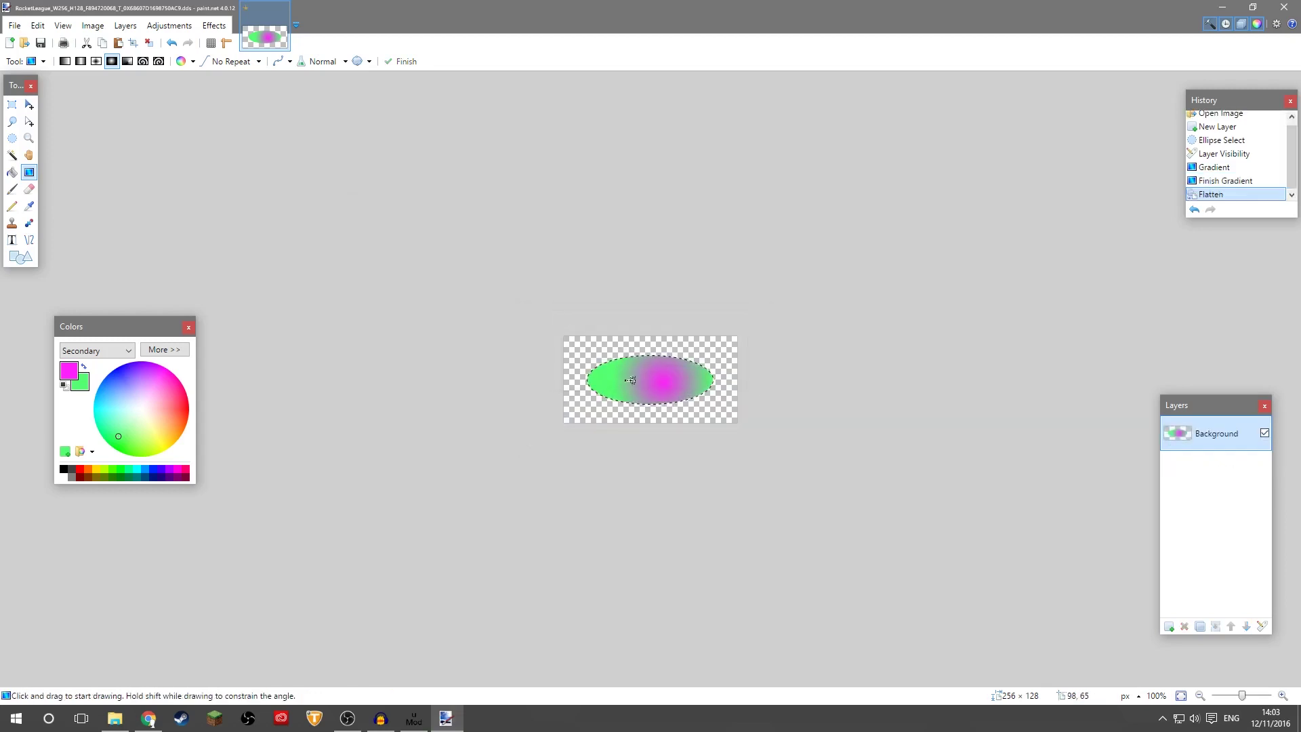
Close the saved image and check the gradient texture in the CRAPPY CLOCK folder.
{"action": "left_click", "coordinate": [287, 10]}
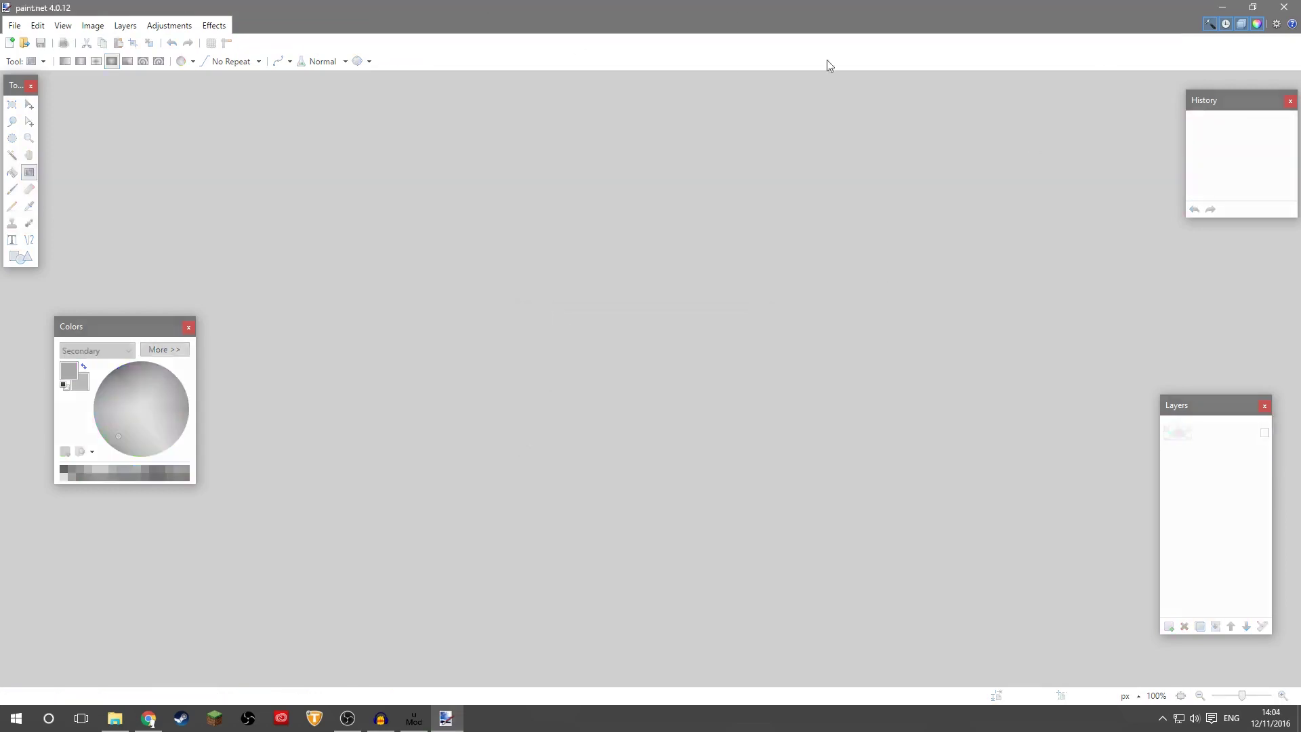
{"action": "left_click", "coordinate": [1222, 6]}
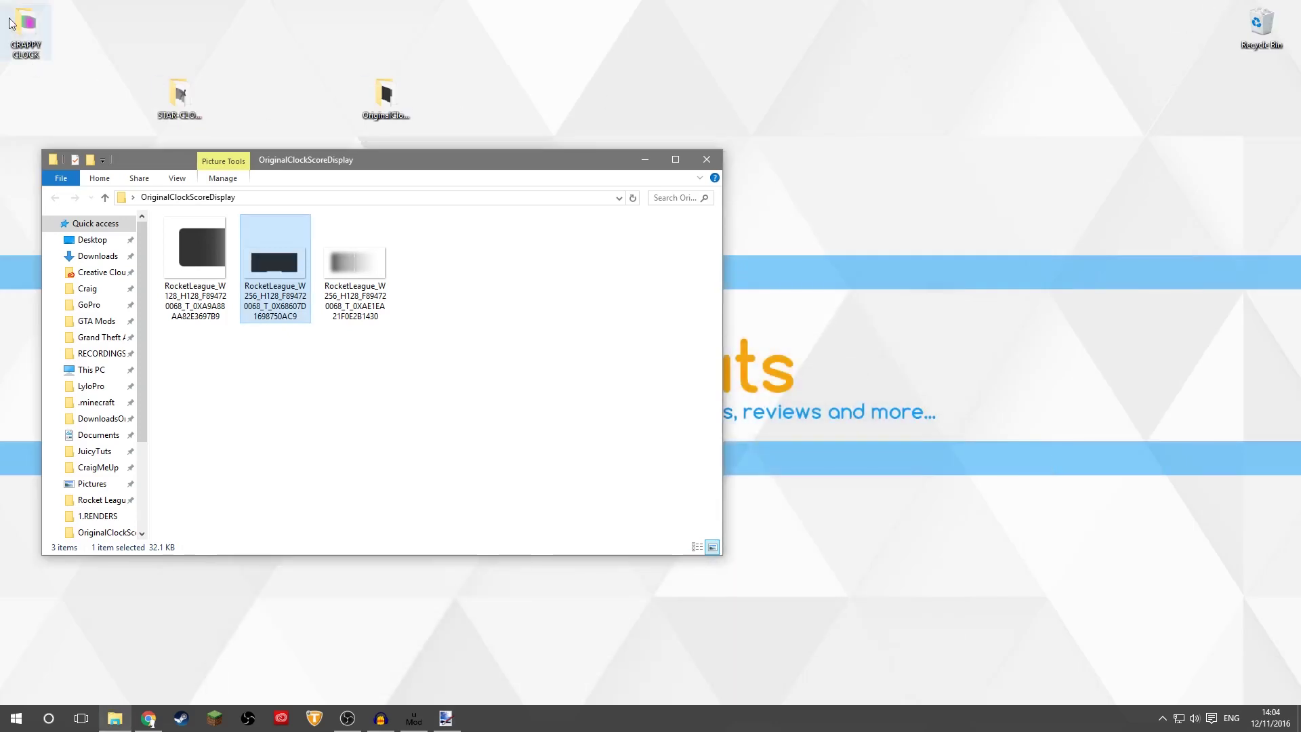
{"action": "double_click", "coordinate": [26, 31]}
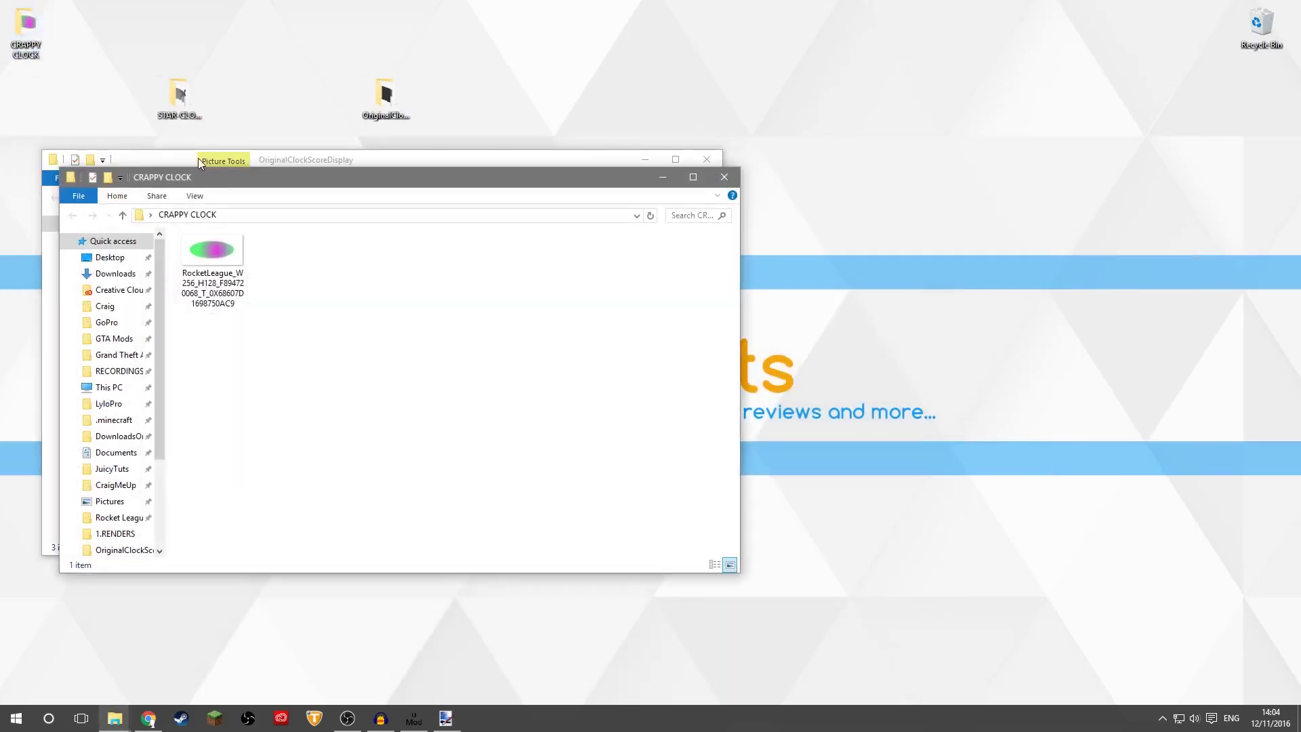
{"action": "left_click", "coordinate": [218, 258]}
{"action": "left_click_drag", "start_coordinate": [330, 177], "coordinate": [659, 123]}
Open the first dark square texture from OriginalClockScoreDisplay in paint.net.
{"action": "left_click", "coordinate": [271, 414]}
{"action": "left_click", "coordinate": [194, 261]}
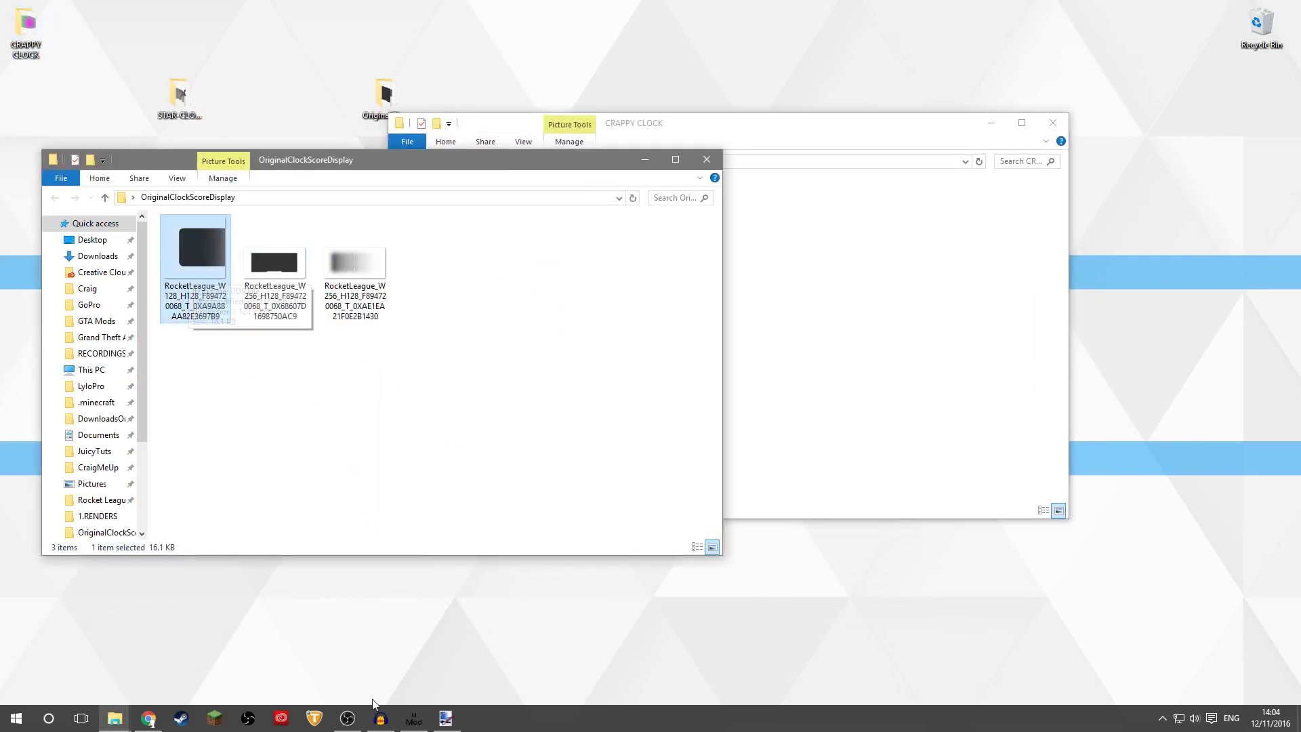
{"action": "left_click", "coordinate": [440, 724]}
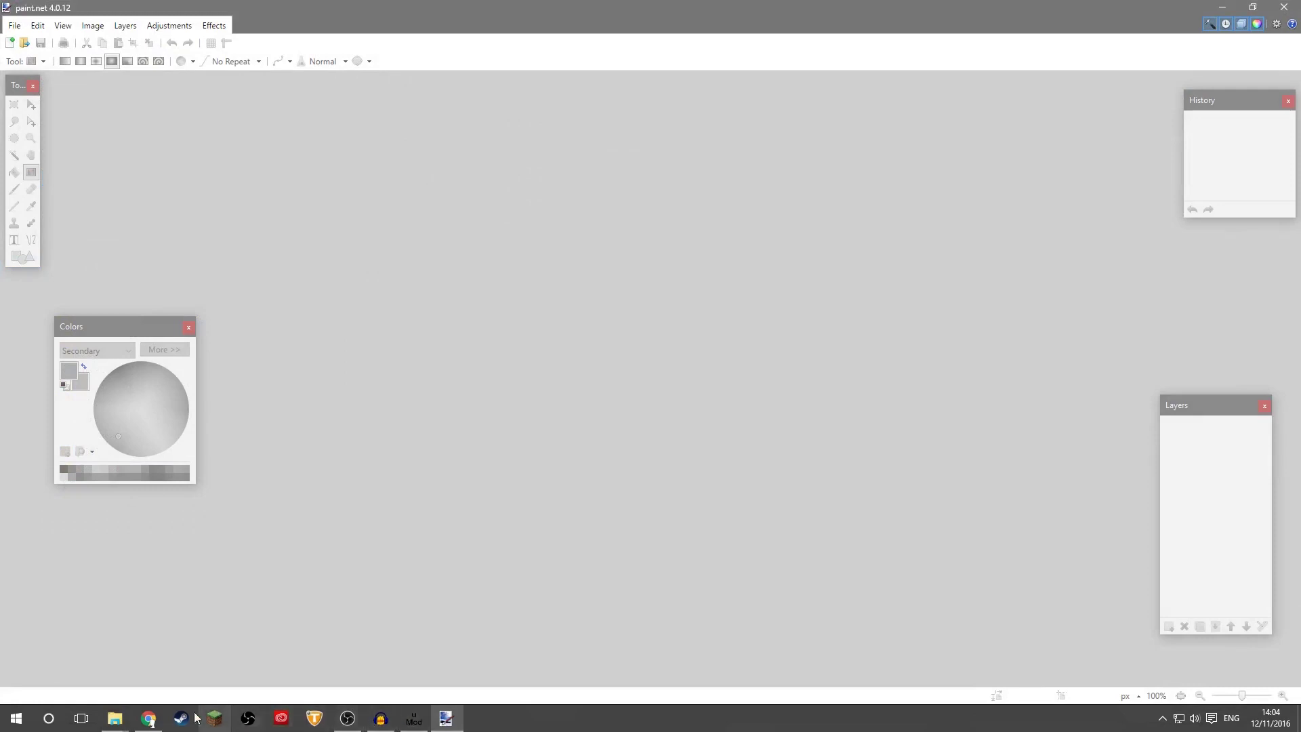
{"action": "mouse_move", "coordinate": [119, 728]}
{"action": "left_click", "coordinate": [93, 659]}
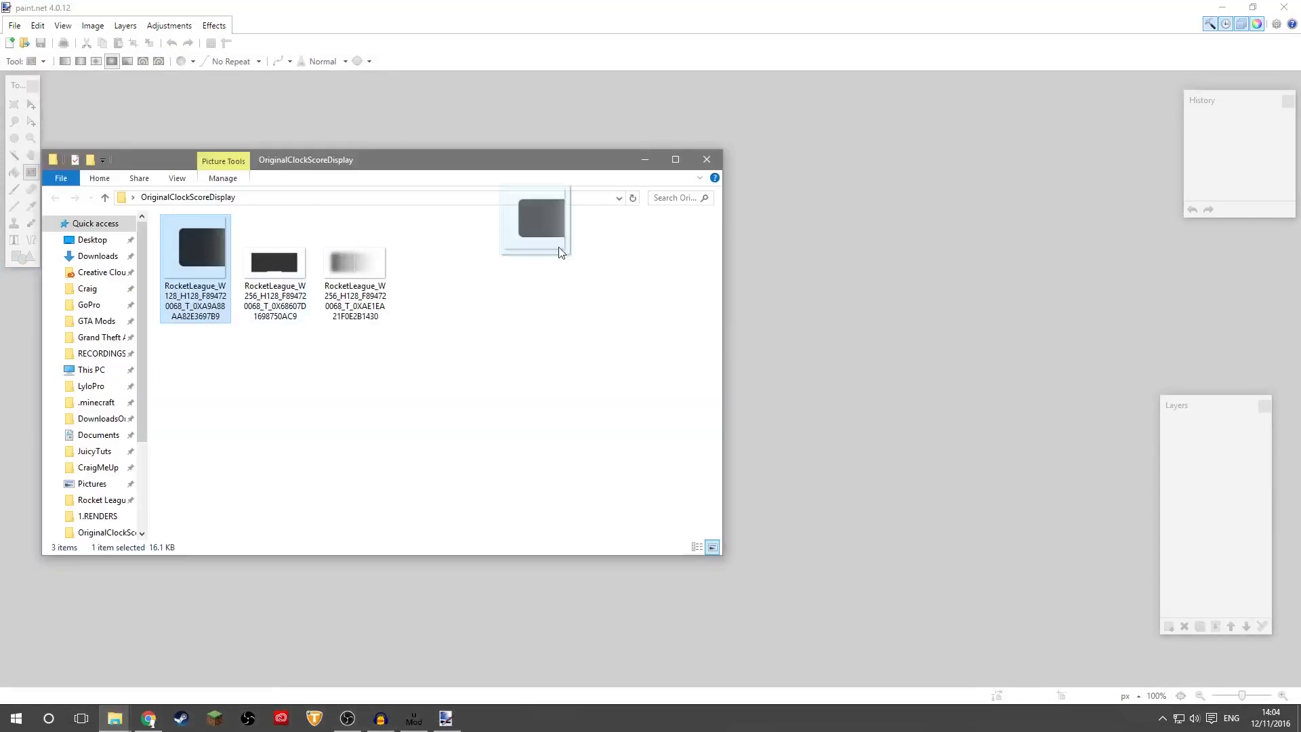
{"action": "left_click", "coordinate": [896, 248]}
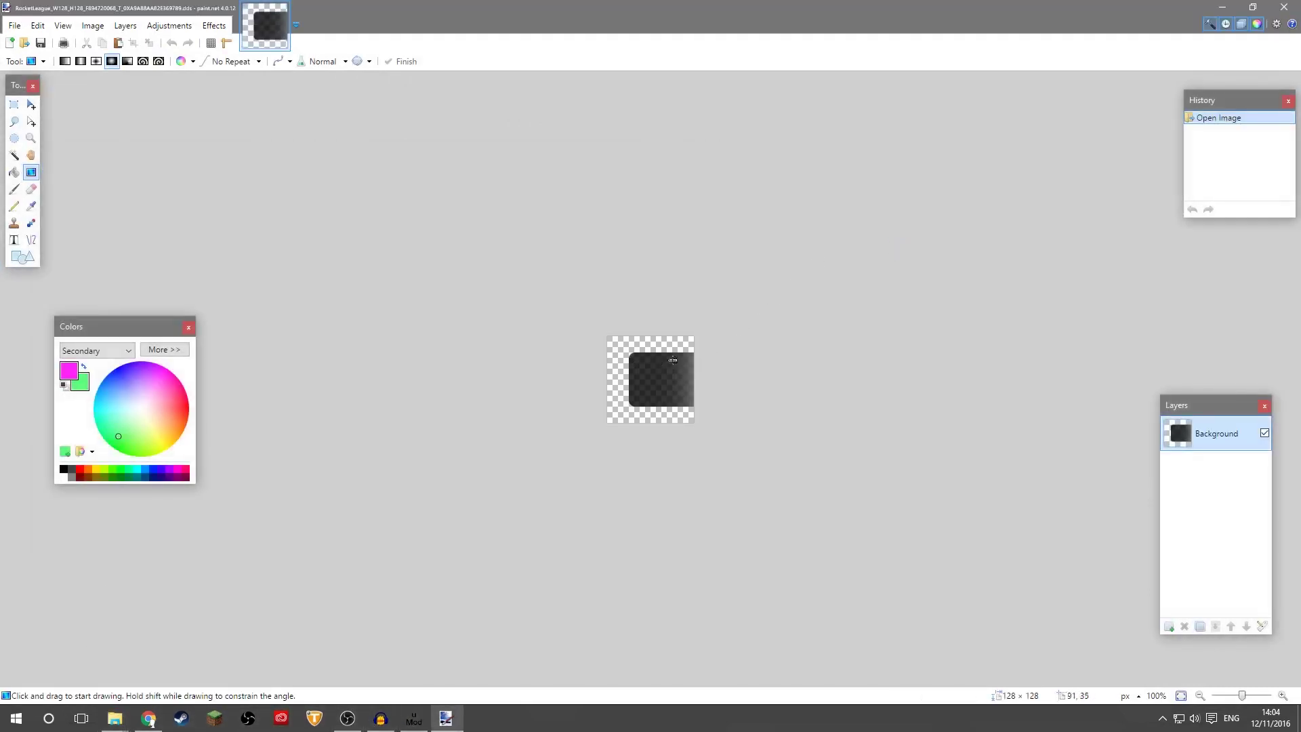
Add a new layer, hide the Background, and select a centre circle for the grey sphere.
{"action": "left_click", "coordinate": [1168, 626]}
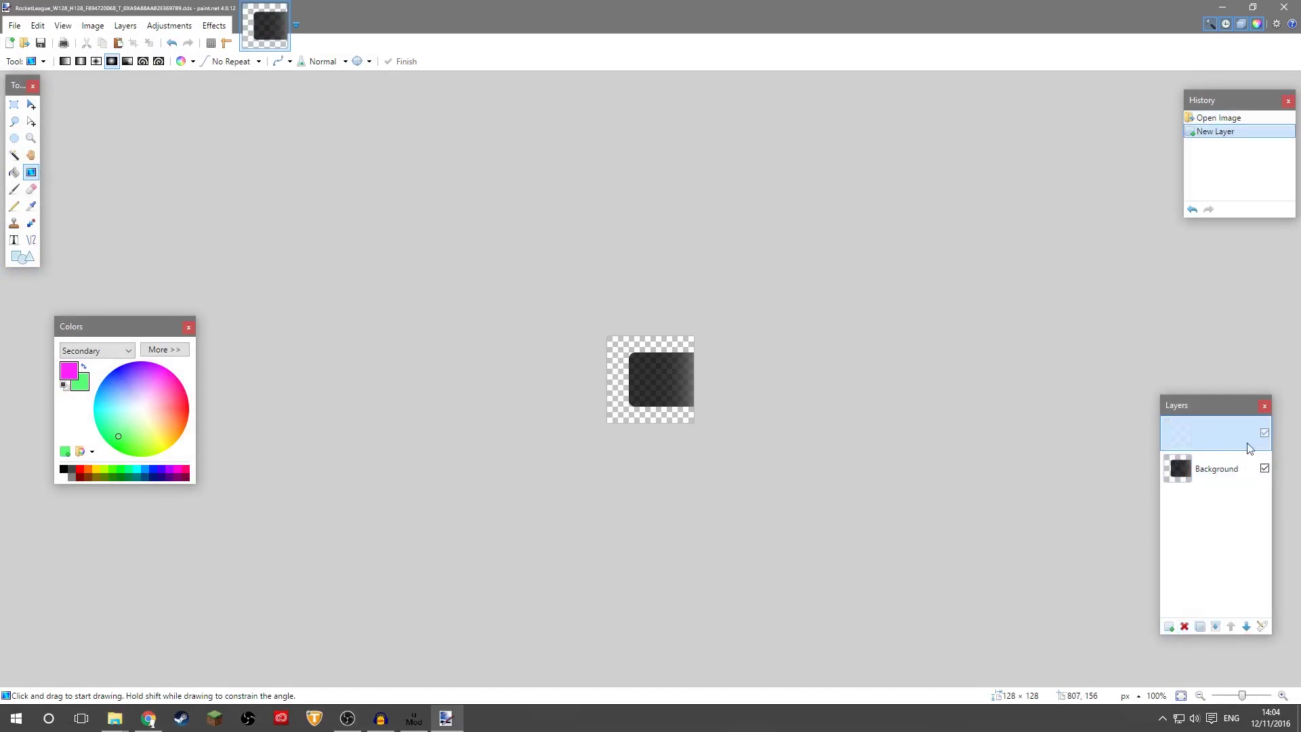
{"action": "left_click", "coordinate": [1265, 468]}
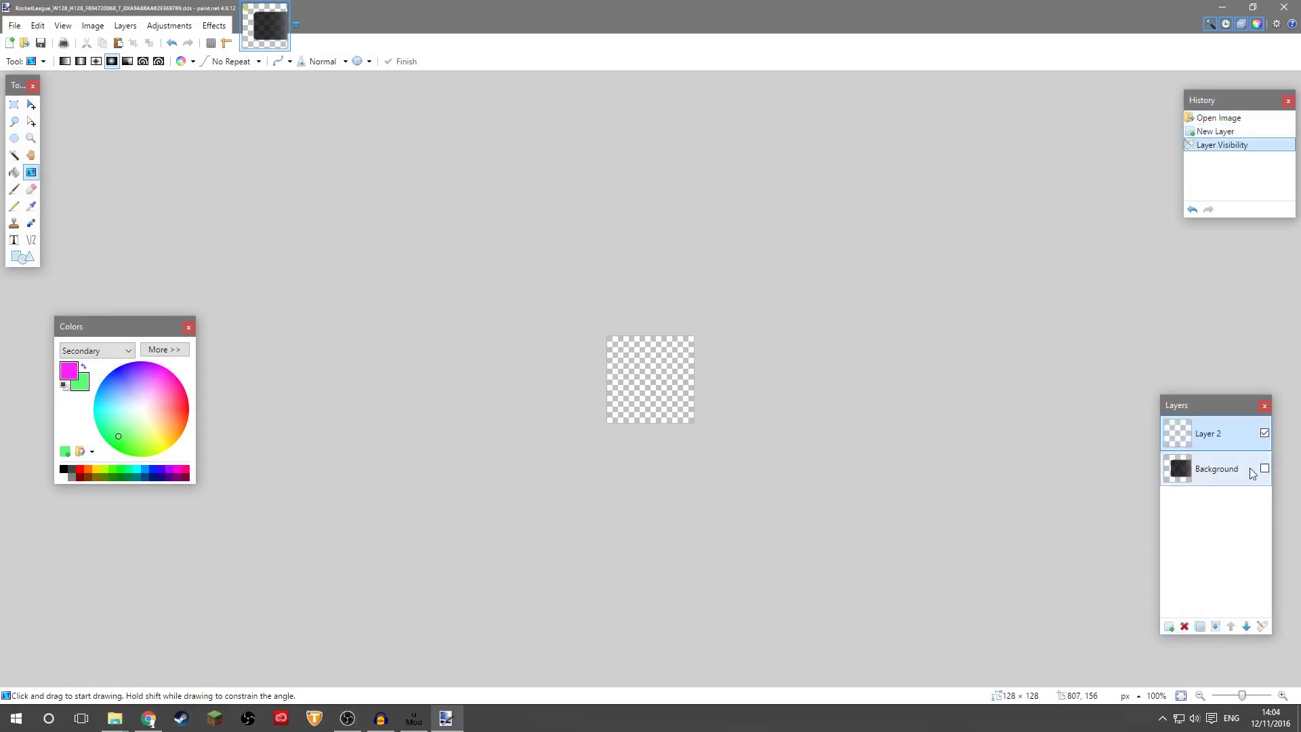
{"action": "left_click", "coordinate": [14, 138]}
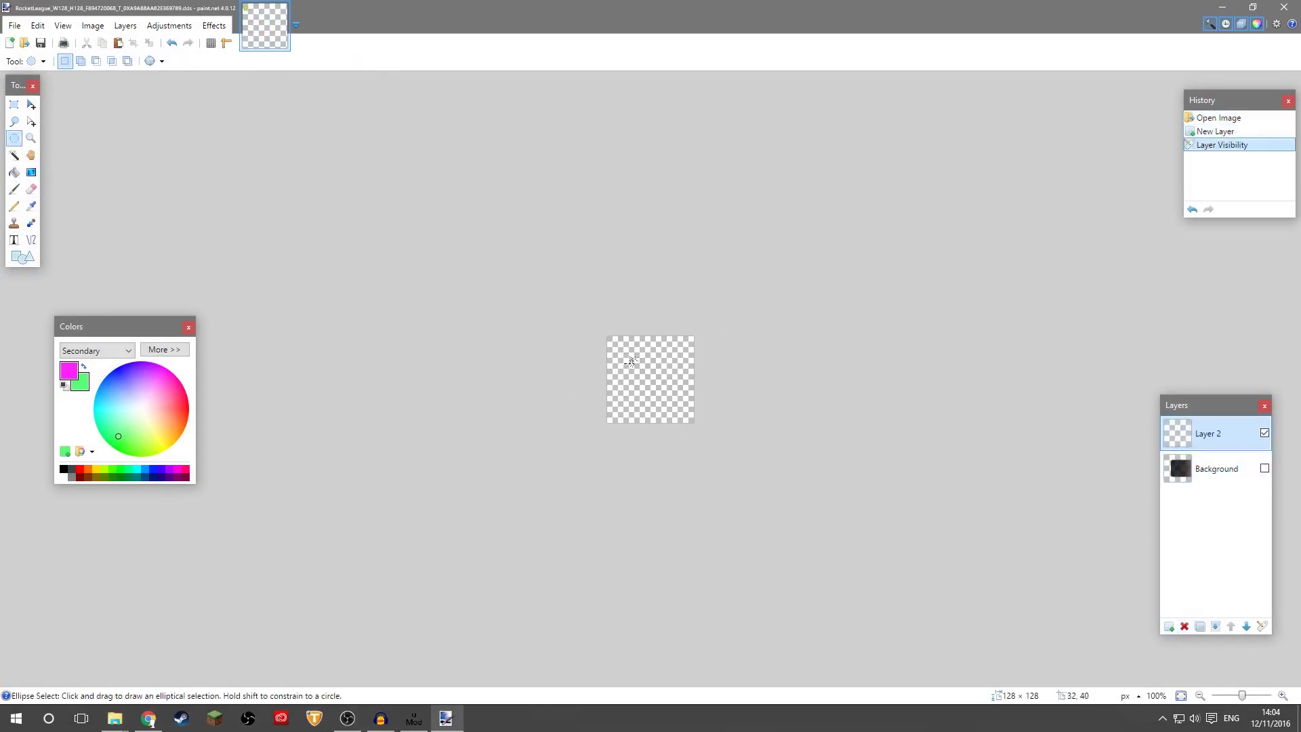
{"action": "left_click_drag", "start_coordinate": [630, 352], "coordinate": [689, 414]}
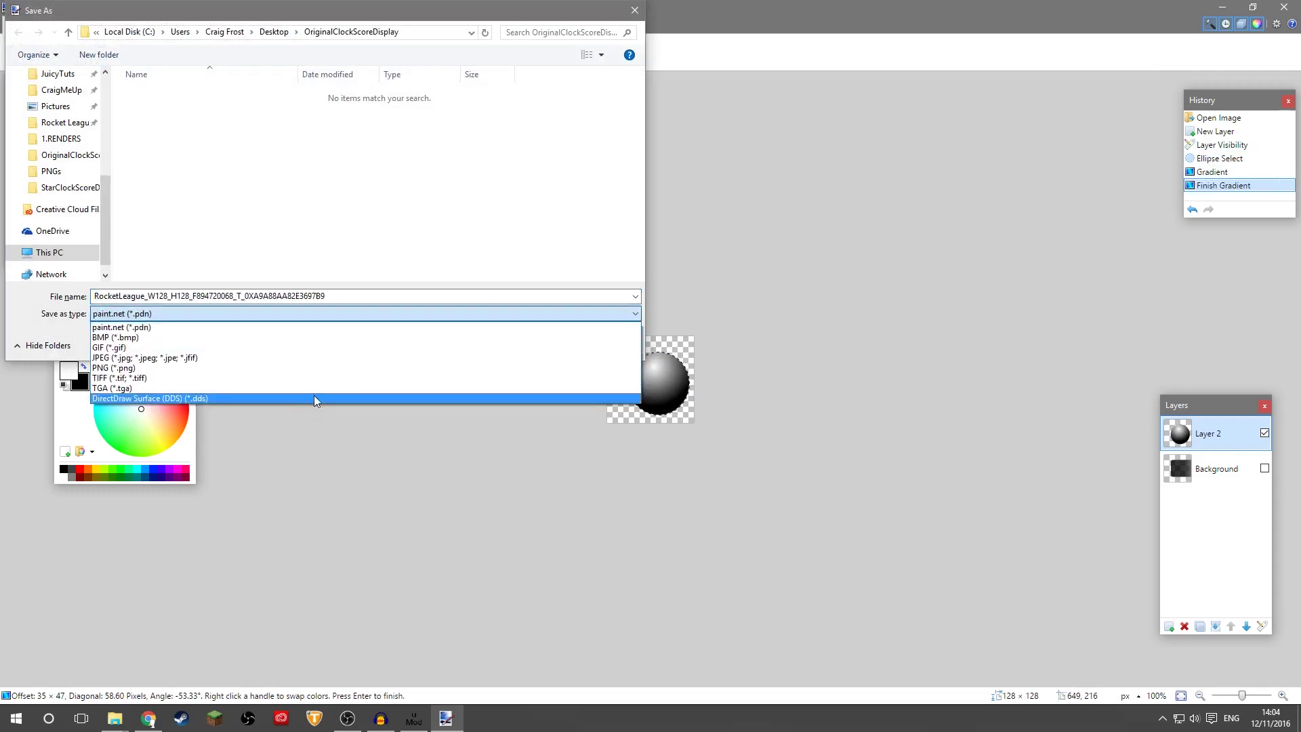
Save the flattened sphere as a DDS into Desktop > CRAPPY CLOCK and close it.
{"action": "left_click", "coordinate": [313, 398]}
{"action": "left_click", "coordinate": [271, 32]}
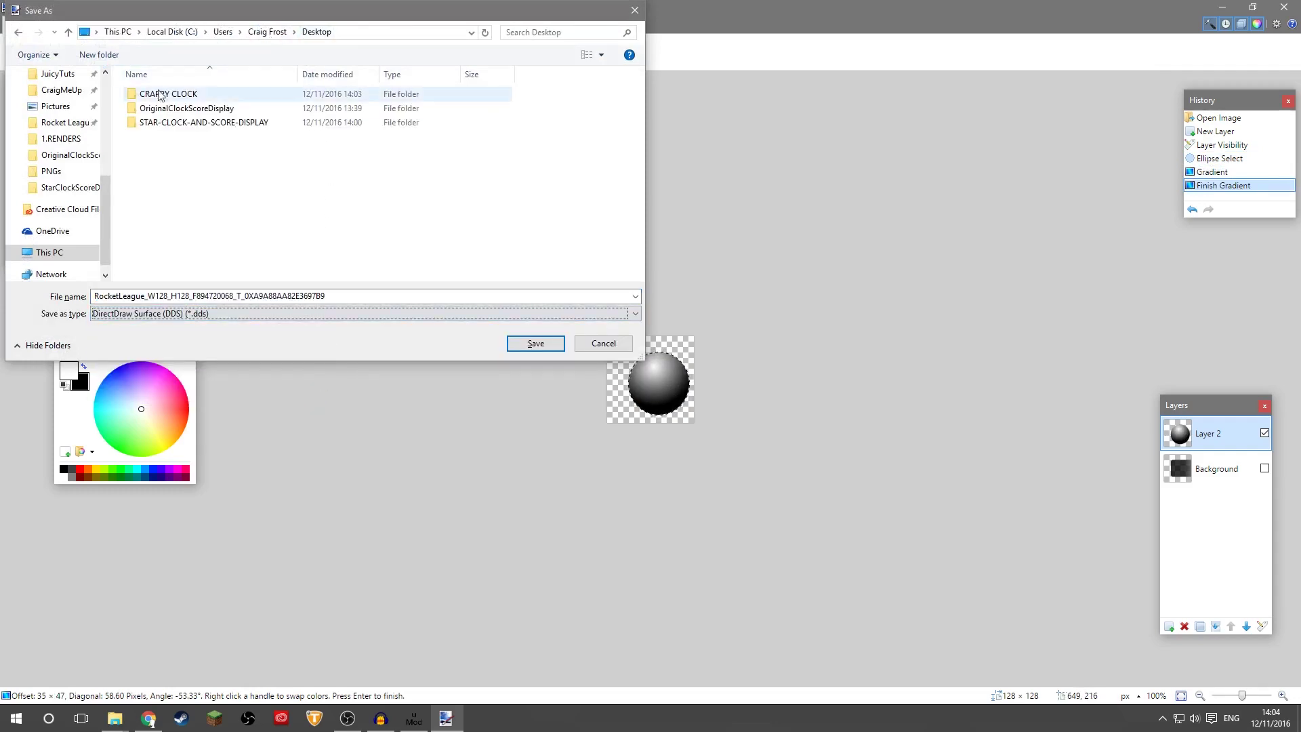
{"action": "double_click", "coordinate": [156, 94]}
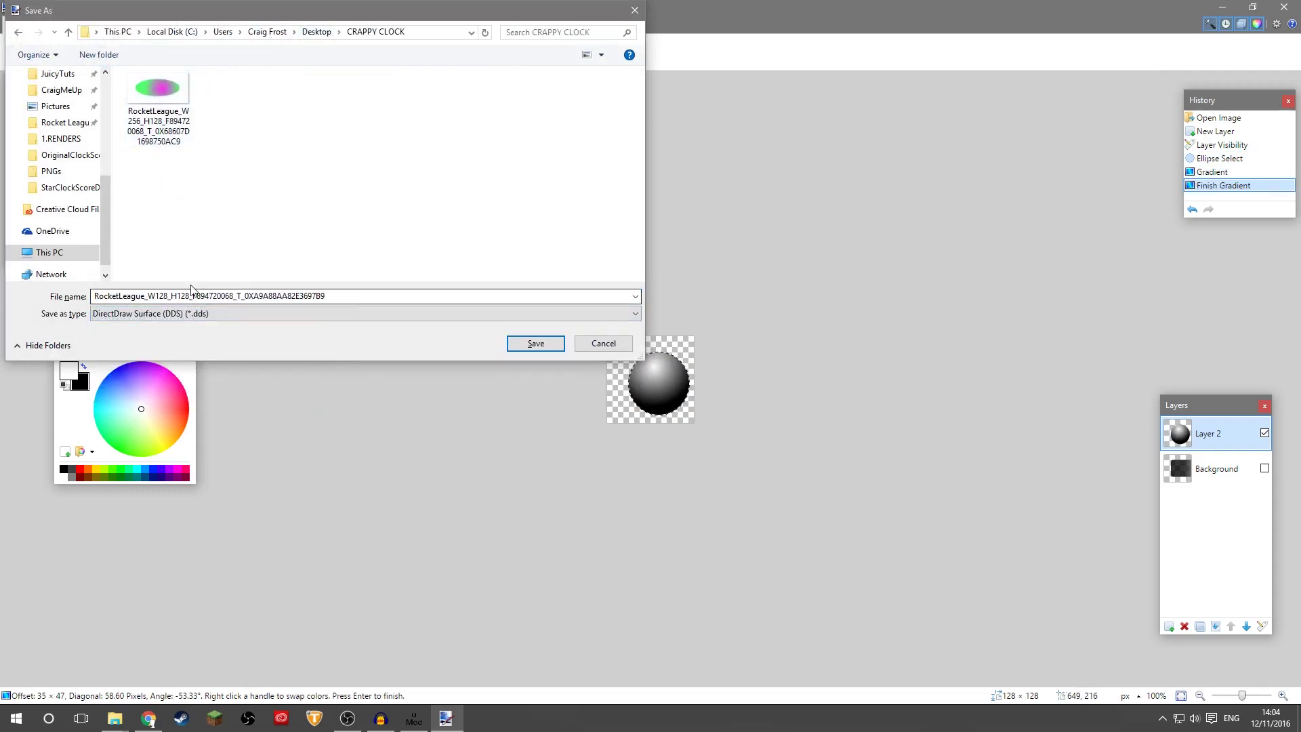
{"action": "left_click", "coordinate": [535, 343]}
{"action": "left_click", "coordinate": [663, 469]}
{"action": "left_click", "coordinate": [620, 383]}
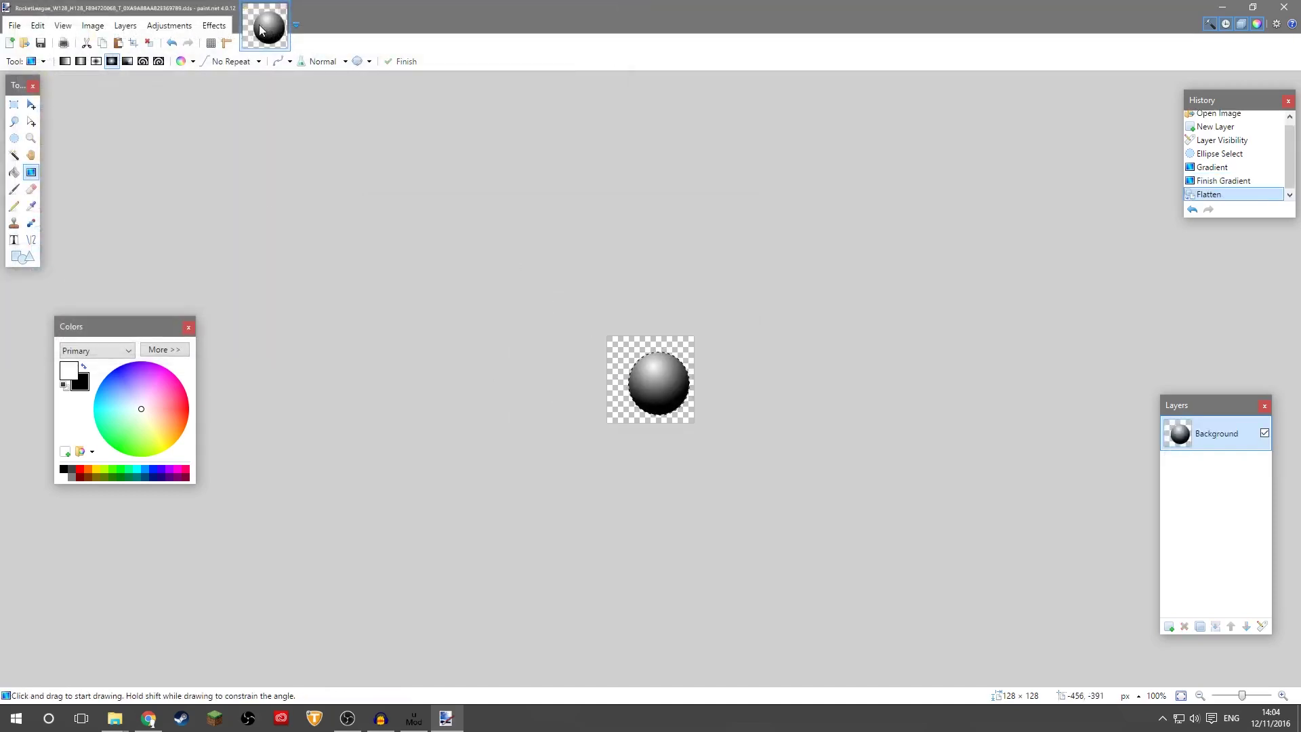
{"action": "left_click", "coordinate": [282, 9]}
Check CRAPPY CLOCK, then select the blurred glow texture in the originals folder.
{"action": "left_click", "coordinate": [1224, 8]}
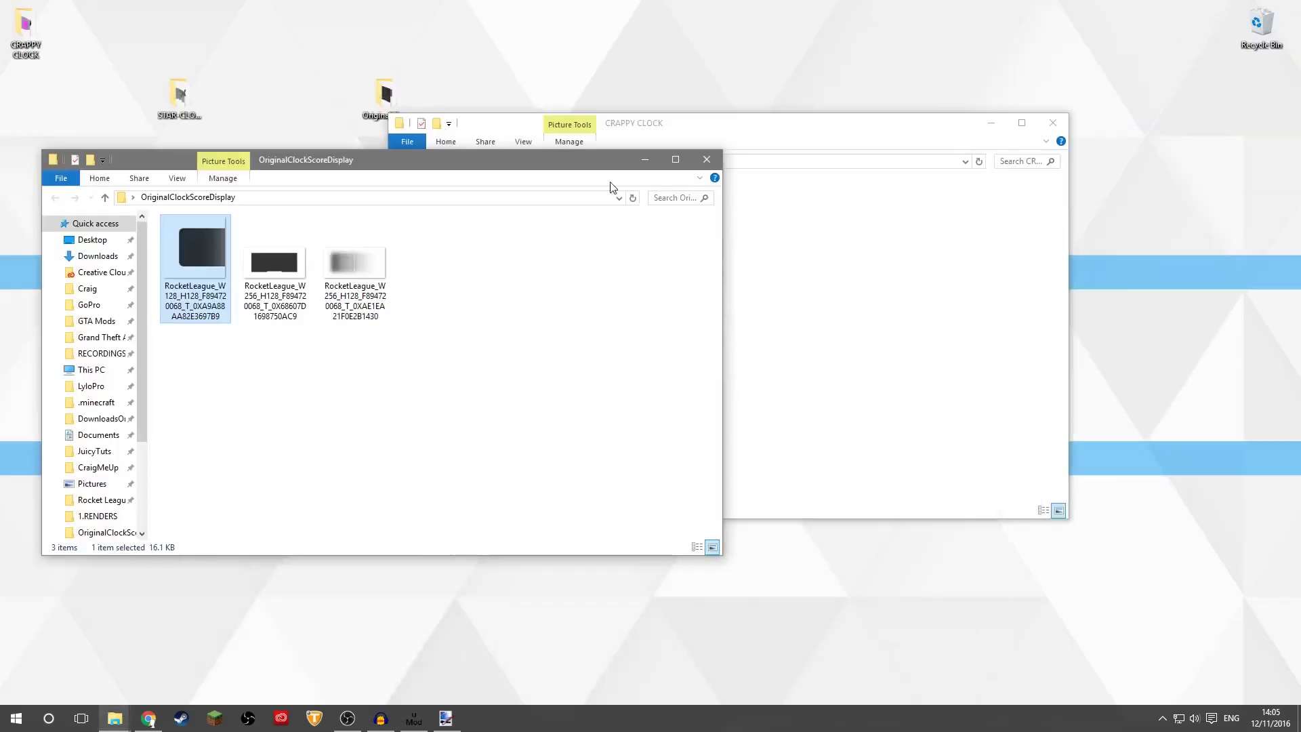
{"action": "left_click", "coordinate": [830, 268]}
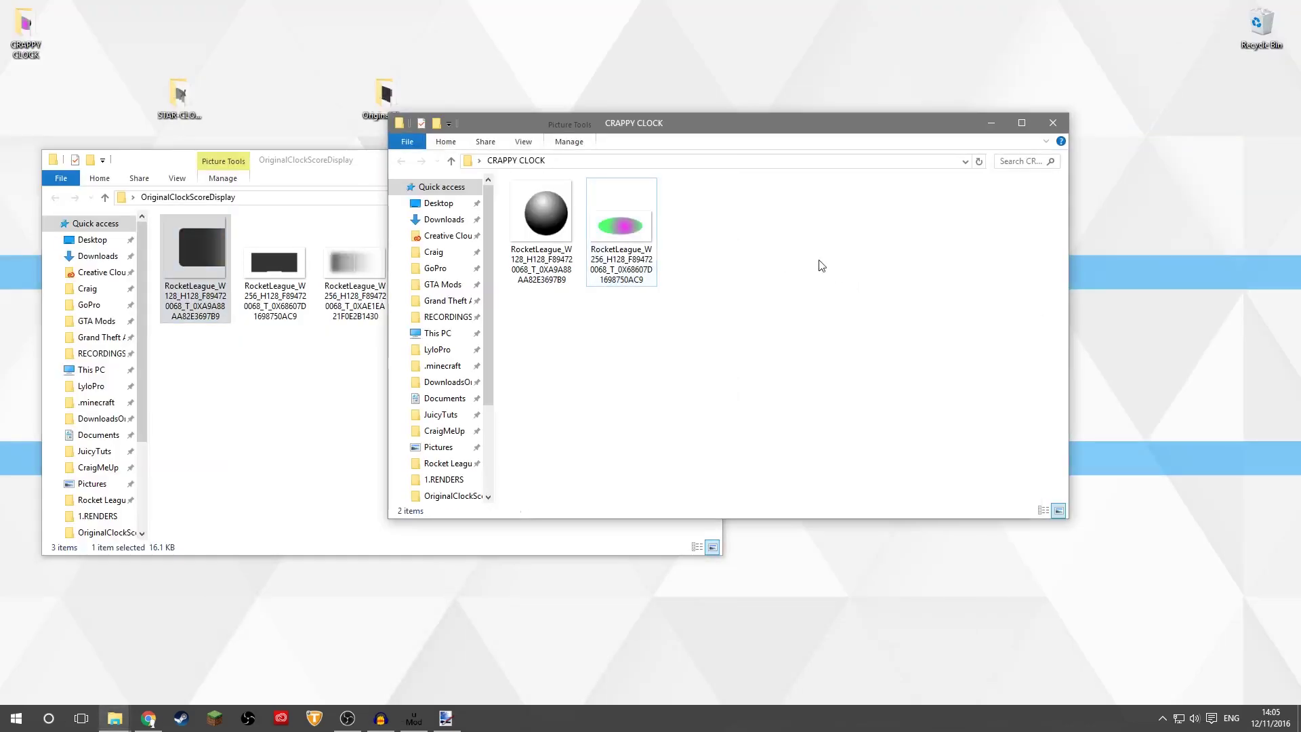
{"action": "left_click", "coordinate": [330, 451]}
{"action": "left_click", "coordinate": [349, 267]}
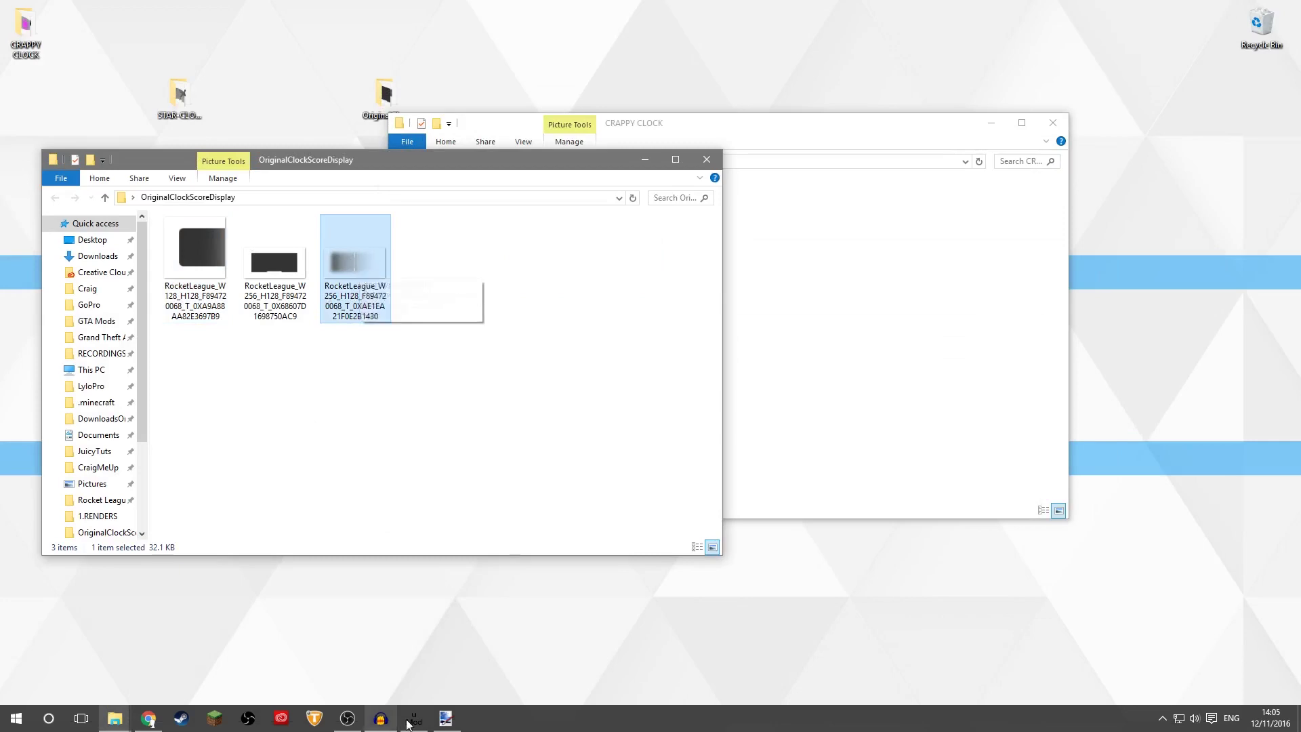
{"action": "left_click", "coordinate": [445, 720]}
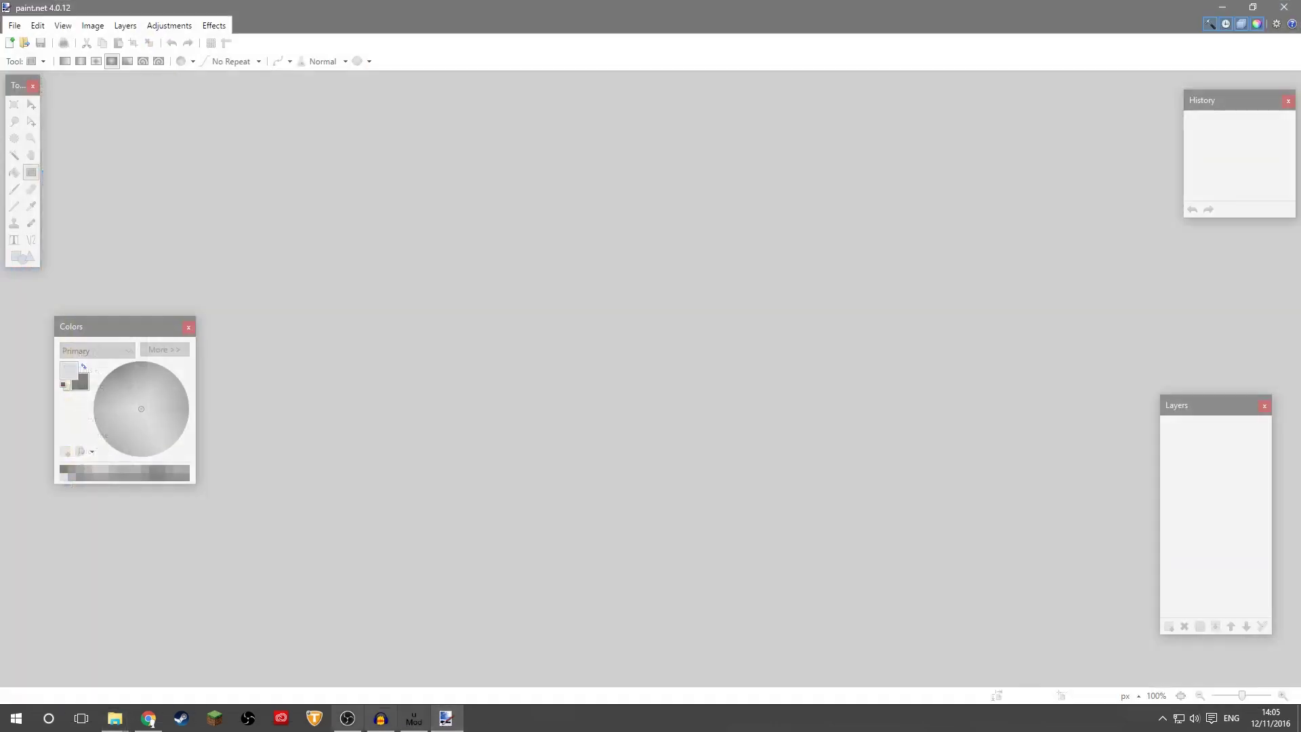
Drag the blurred glow texture from the originals folder into paint.net.
{"action": "mouse_move", "coordinate": [115, 719]}
{"action": "left_click", "coordinate": [109, 648]}
{"action": "left_click_drag", "start_coordinate": [938, 305], "coordinate": [697, 334]}
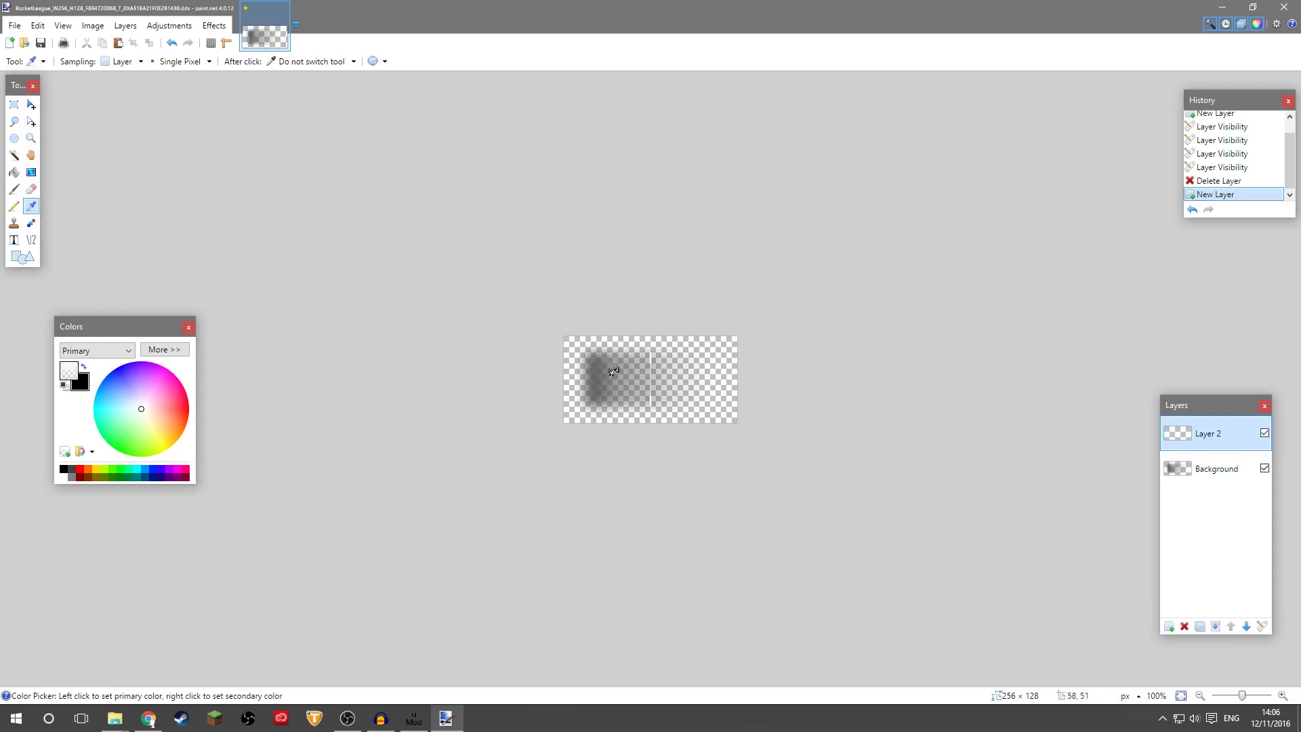
Sample the glow's grey colour, hide the original Background, and make Layer 2 active.
{"action": "left_click", "coordinate": [1206, 468]}
{"action": "left_click", "coordinate": [602, 364]}
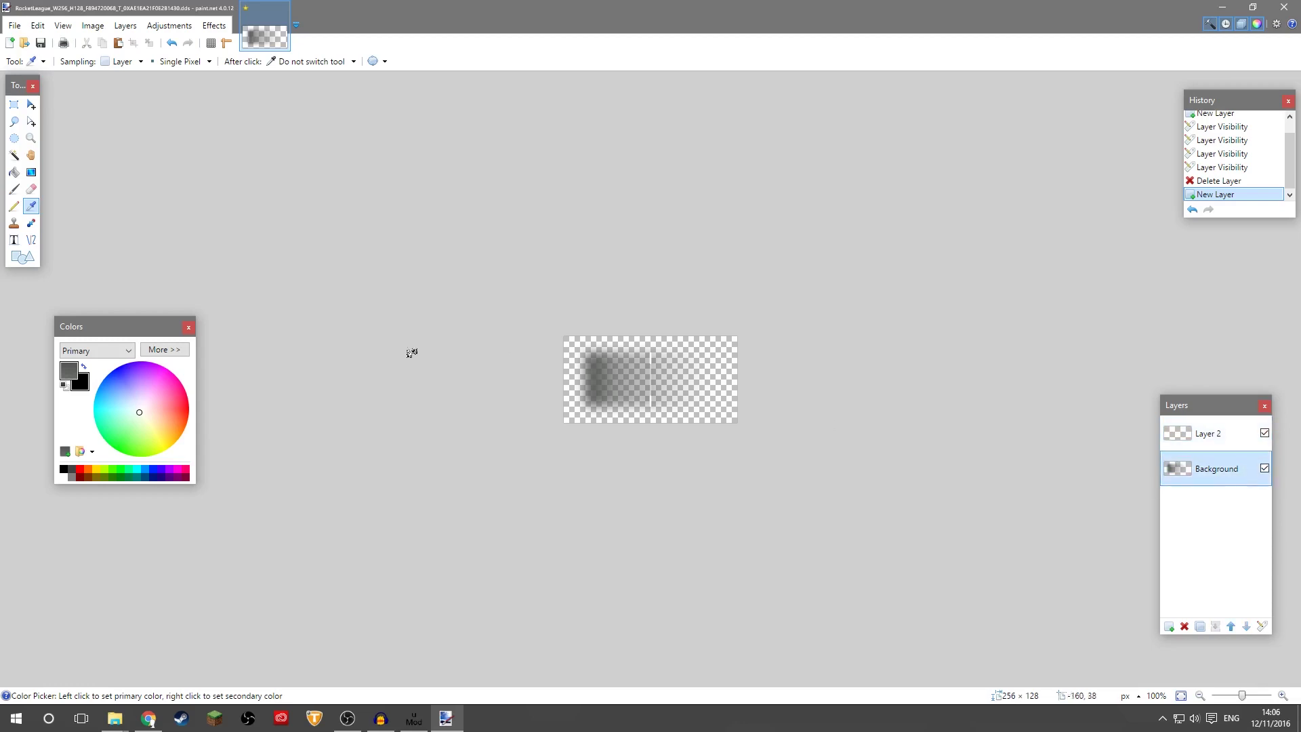
{"action": "left_click", "coordinate": [1265, 468]}
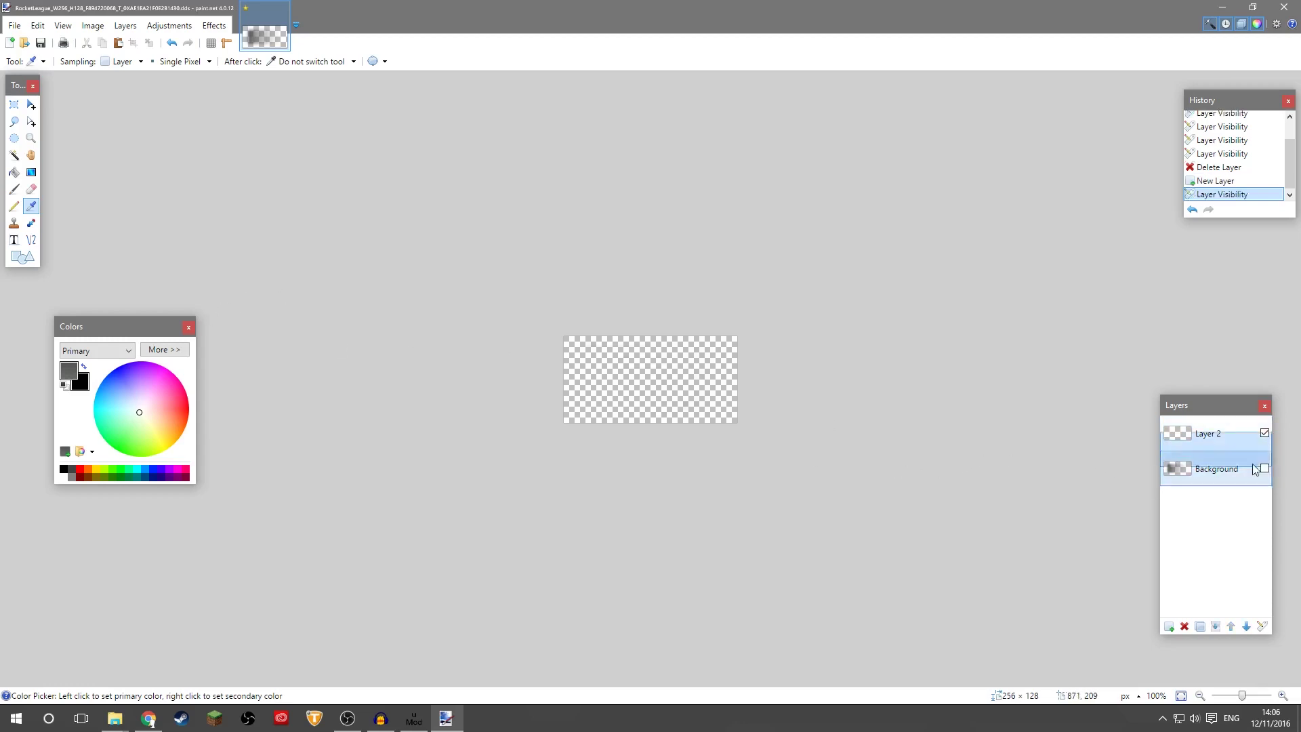
{"action": "left_click", "coordinate": [1239, 443]}
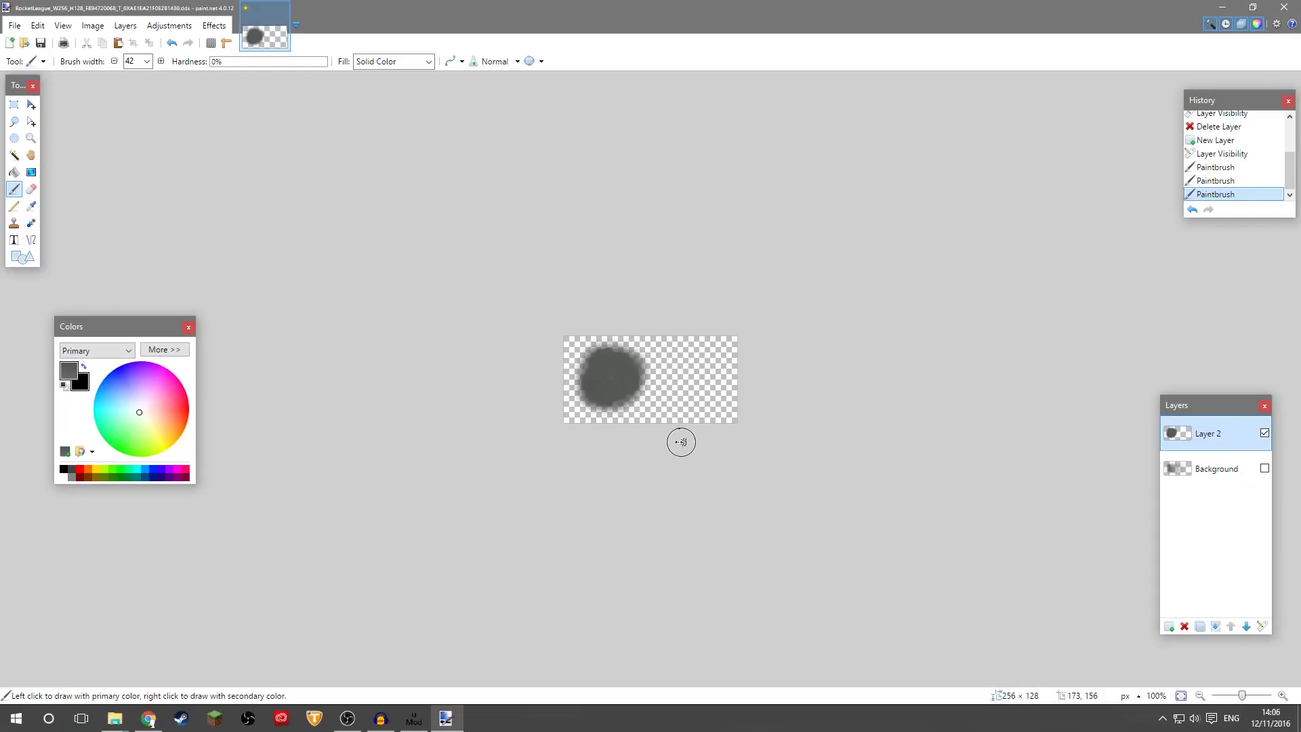
Save the flattened grey blob glow as a DDS in Desktop > CRAPPY CLOCK, then minimise paint.net.
{"action": "key", "text": "ctrl+shift+s"}
{"action": "left_click", "coordinate": [352, 313]}
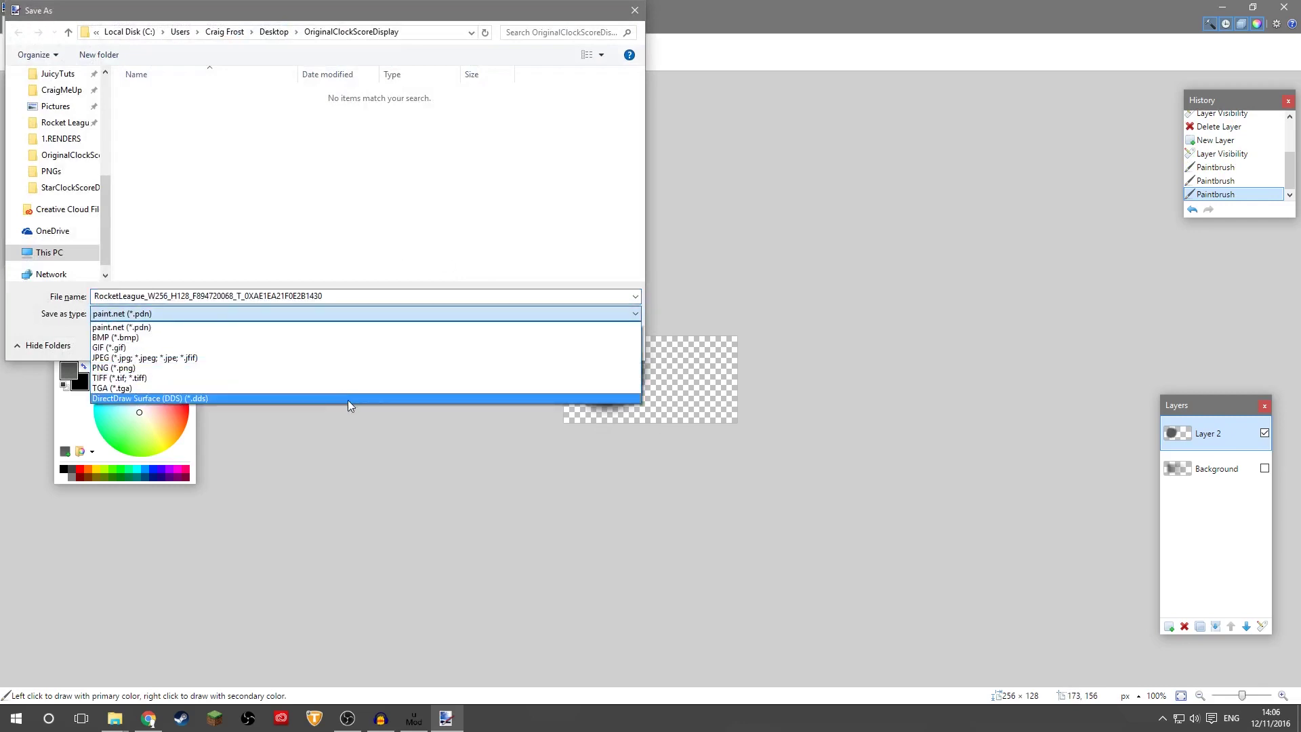
{"action": "left_click", "coordinate": [348, 398]}
{"action": "left_click", "coordinate": [275, 34]}
{"action": "double_click", "coordinate": [163, 93]}
{"action": "left_click", "coordinate": [520, 341]}
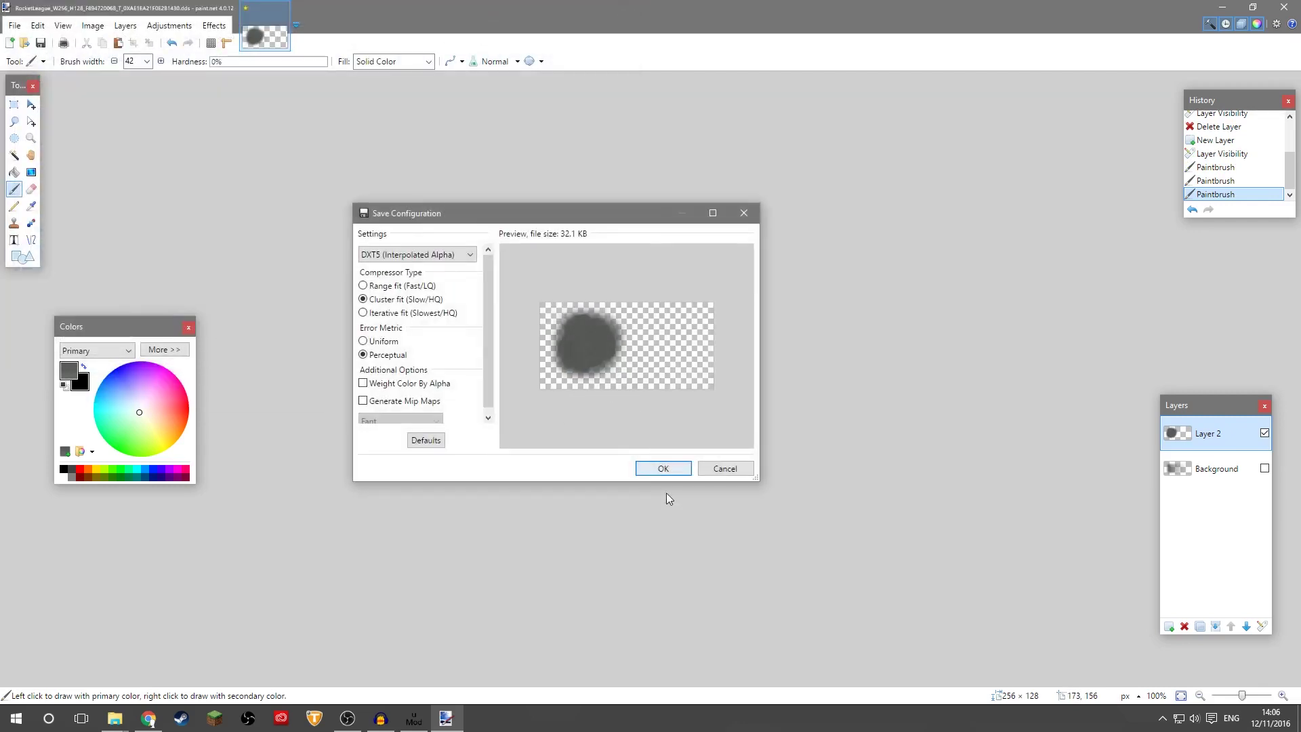
{"action": "left_click", "coordinate": [666, 468]}
{"action": "left_click", "coordinate": [729, 381]}
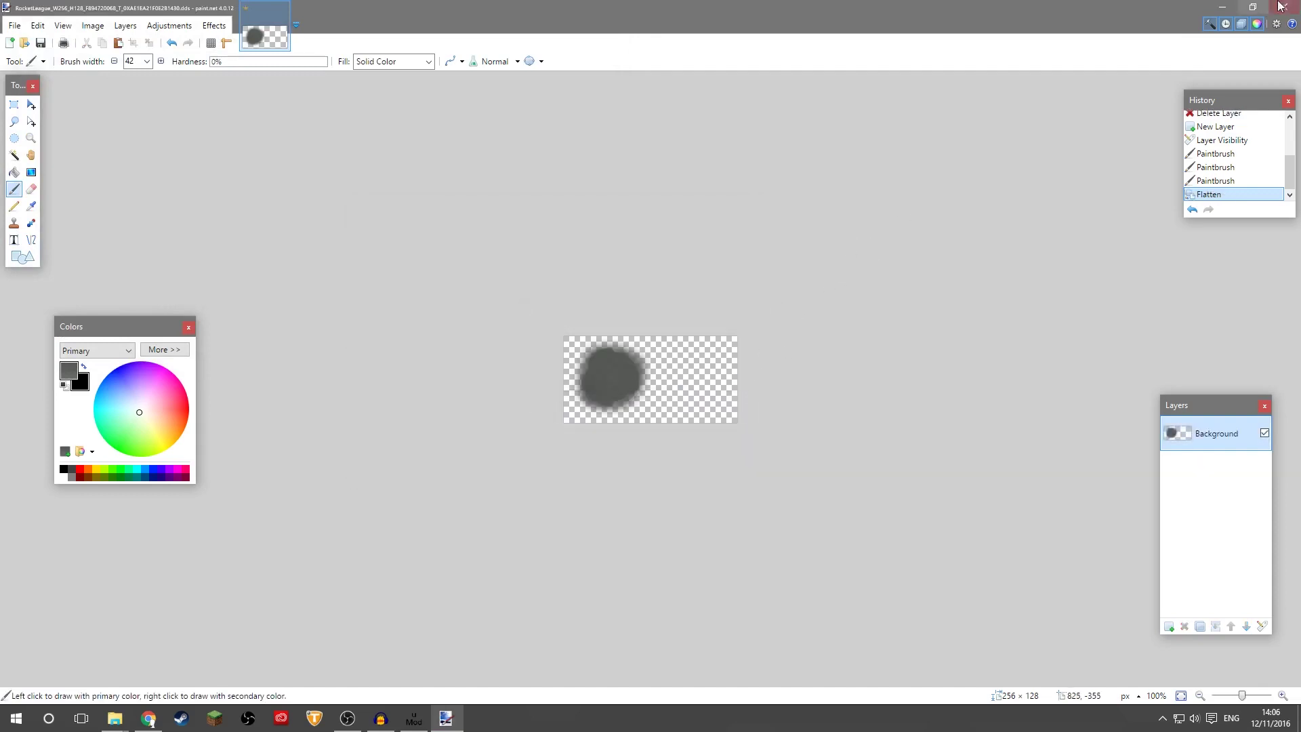
{"action": "left_click", "coordinate": [1226, 7]}
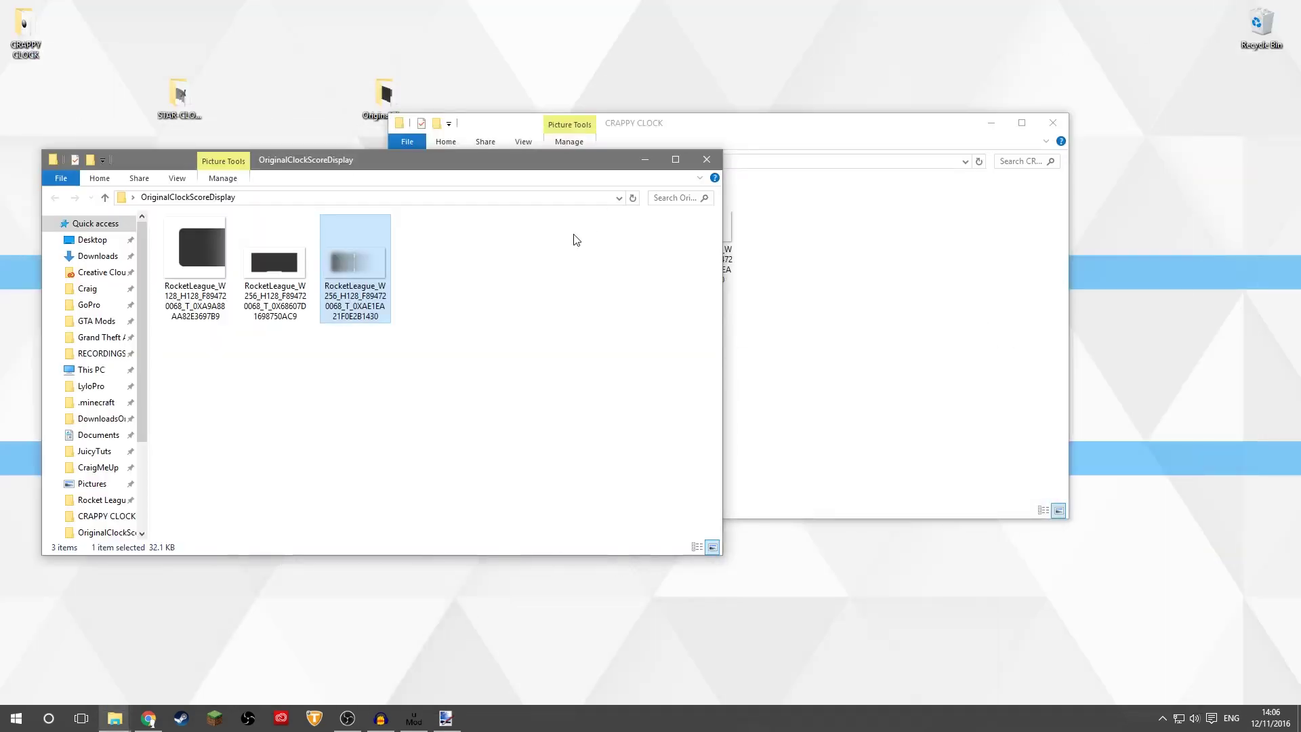
Close the OriginalClockScoreDisplay window and move the CRAPPY CLOCK window left.
{"action": "left_click", "coordinate": [707, 160]}
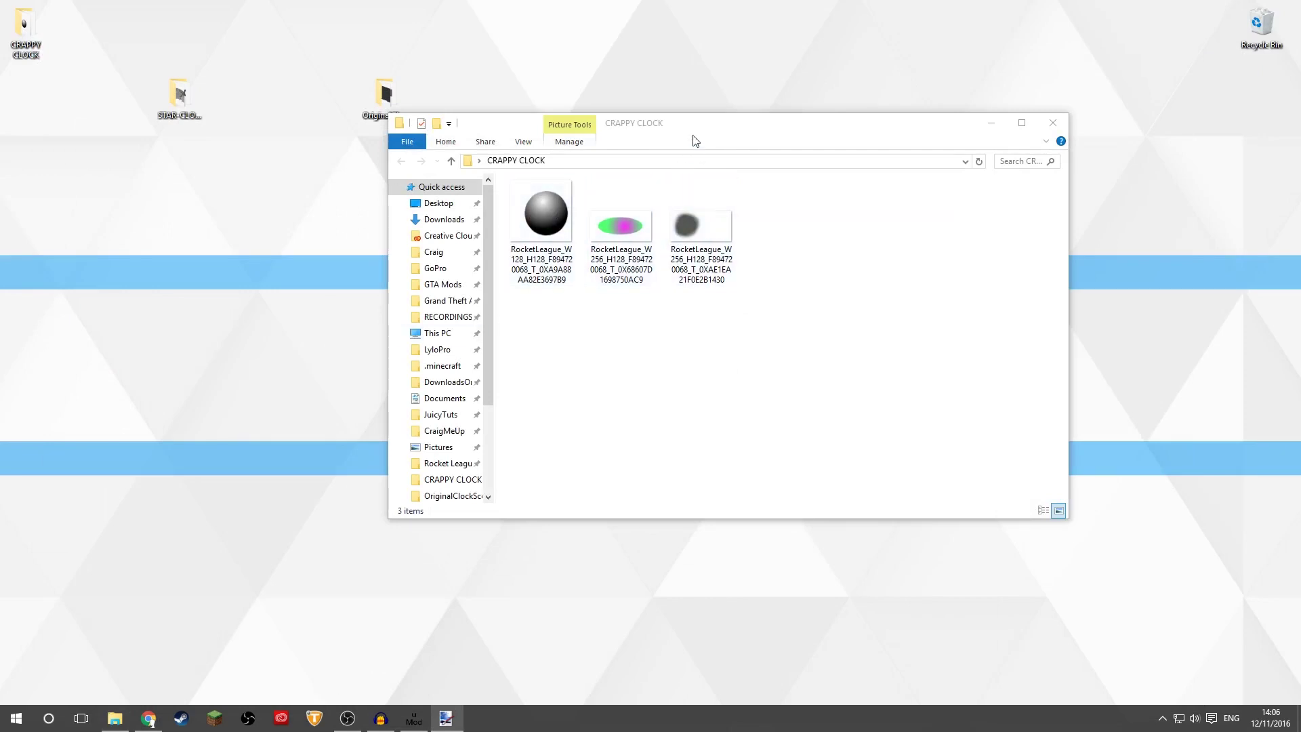
{"action": "left_click_drag", "start_coordinate": [693, 140], "coordinate": [387, 155]}
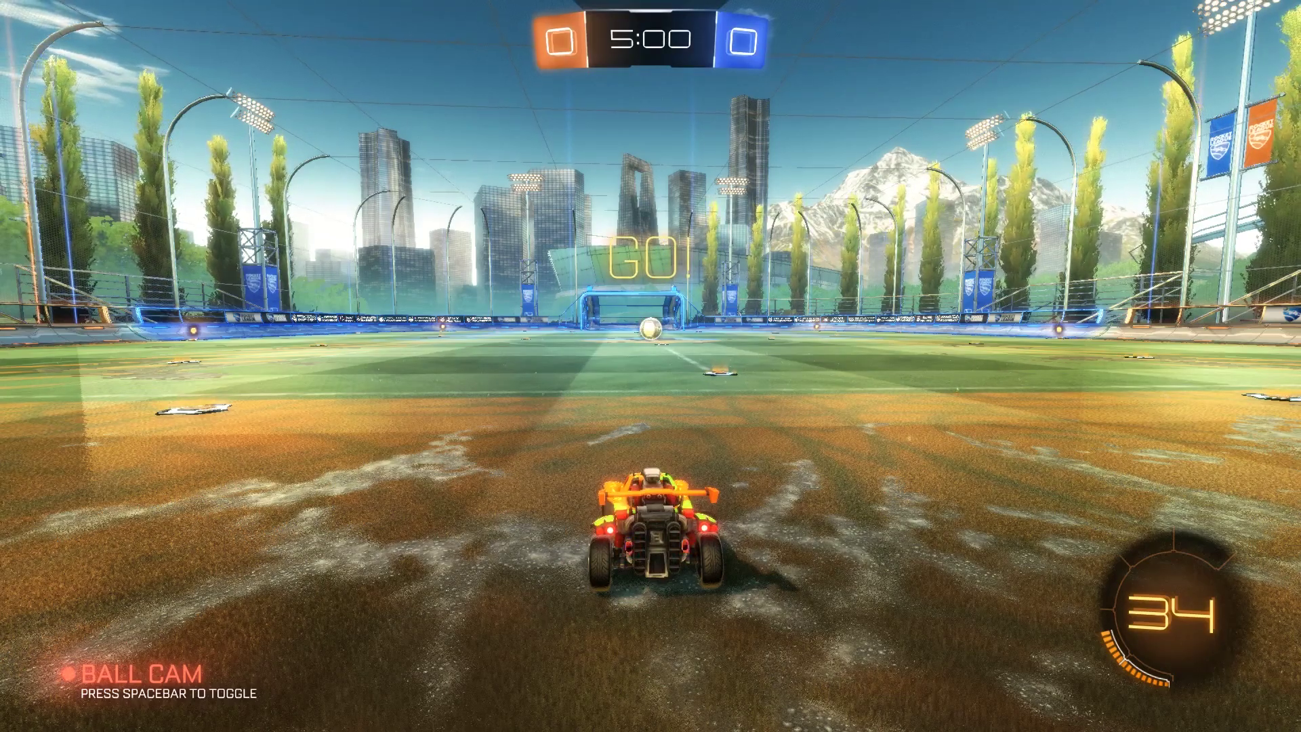
Drag the sphere, oval and glow textures from CRAPPY CLOCK into uMod, then resume the match.
{"action": "key", "text": "alt+Tab"}
{"action": "left_click", "coordinate": [563, 285]}
{"action": "key", "text": "alt+Tab"}
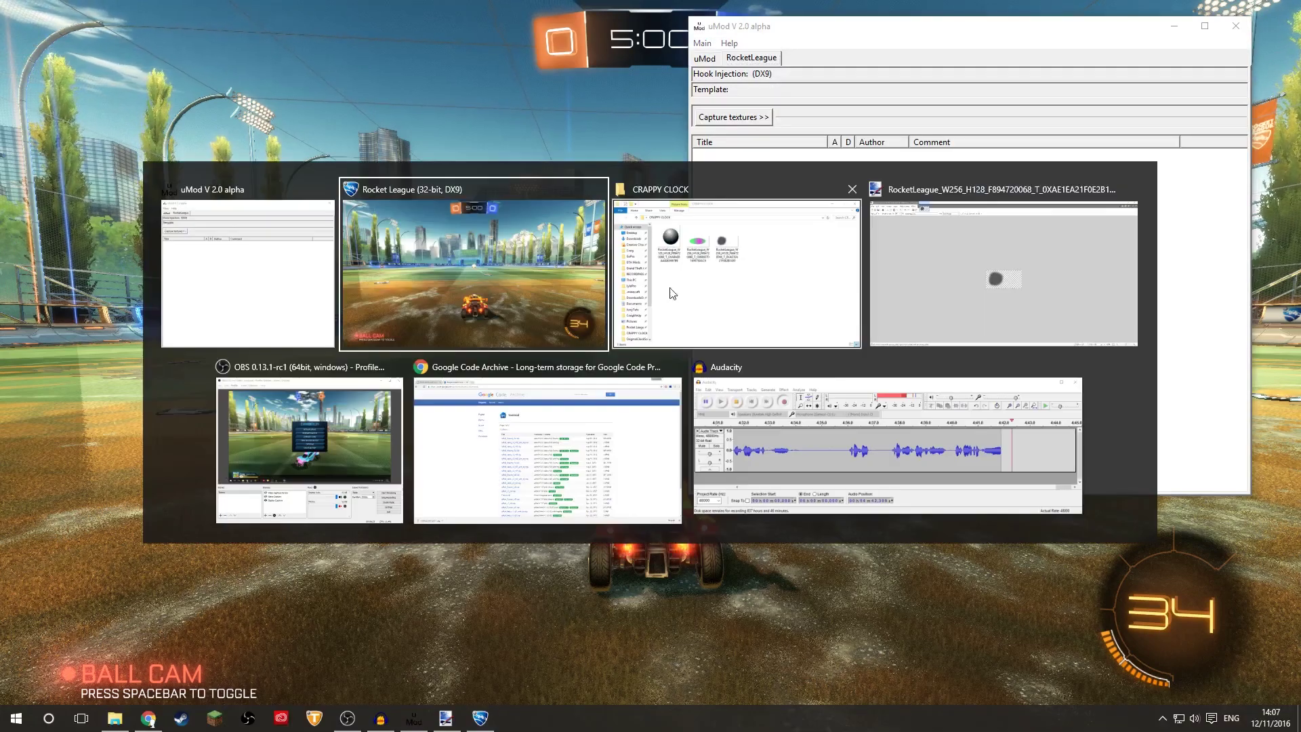
{"action": "left_click", "coordinate": [675, 288]}
{"action": "left_click_drag", "start_coordinate": [471, 345], "coordinate": [227, 225]}
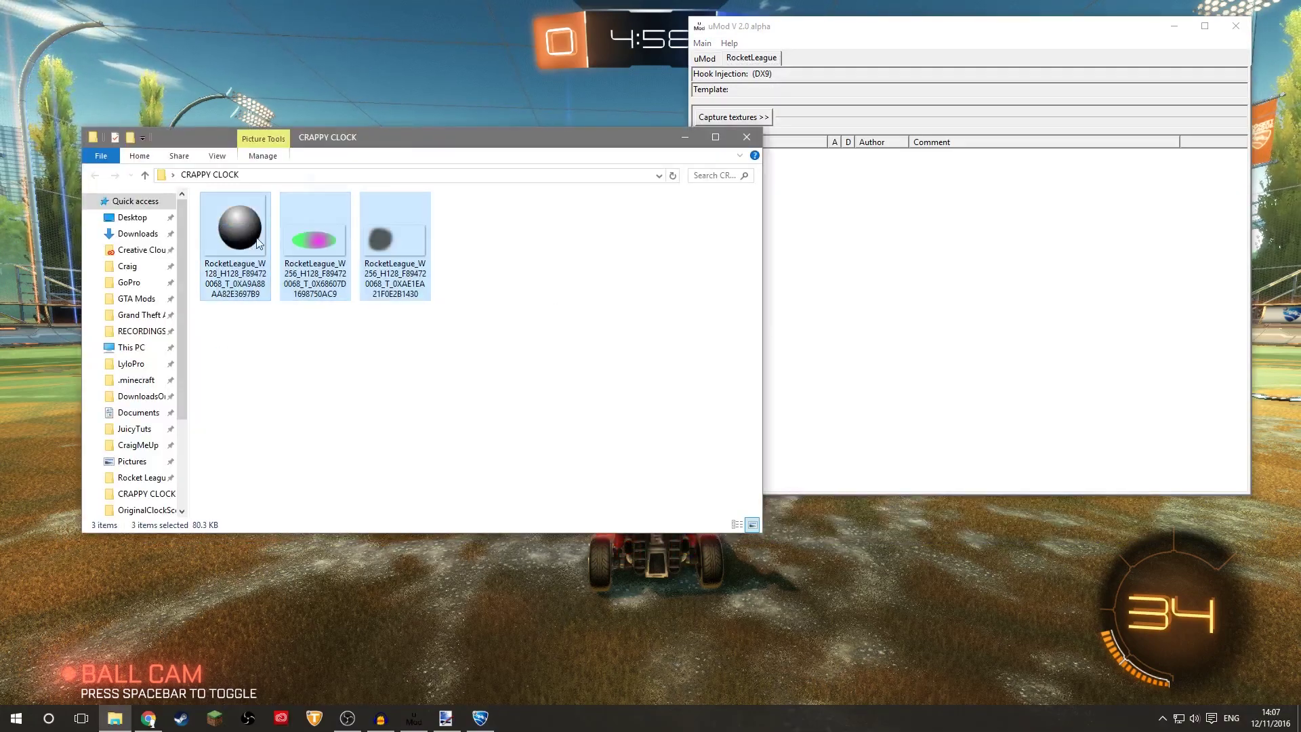
{"action": "left_click_drag", "start_coordinate": [851, 268], "coordinate": [851, 267]}
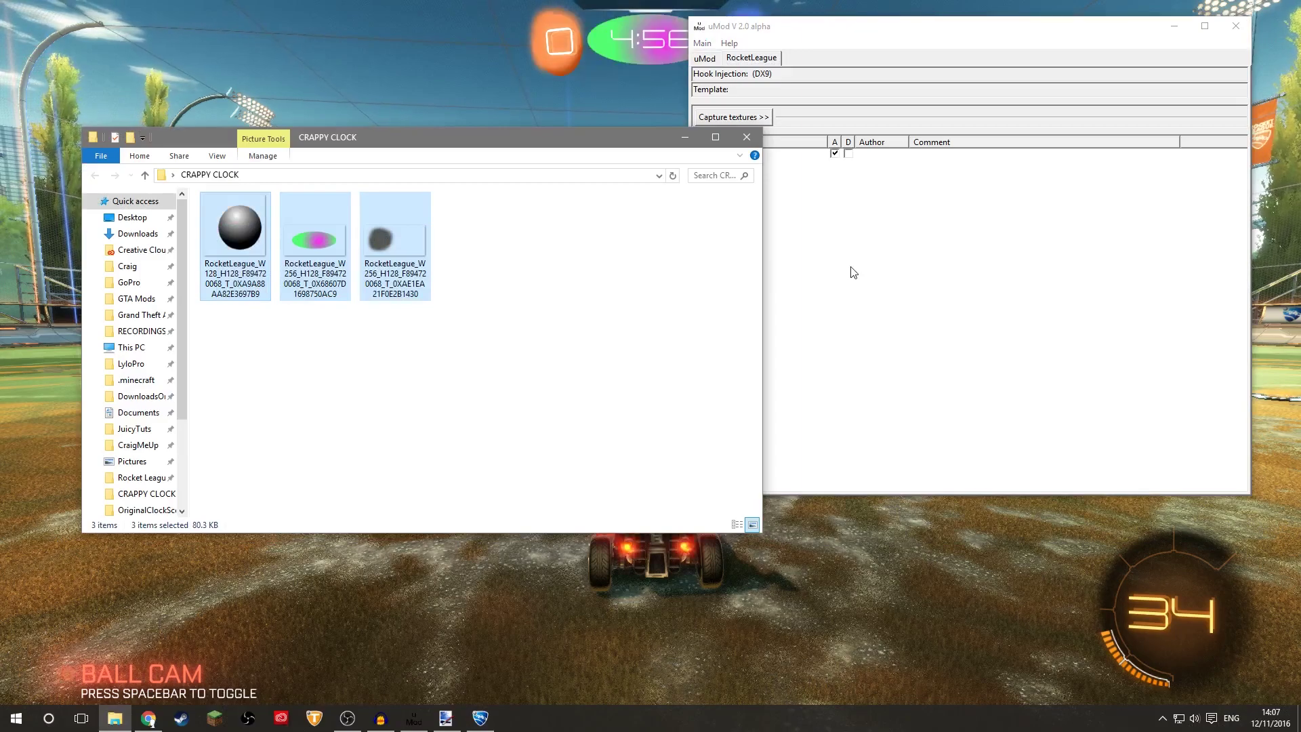
{"action": "left_click", "coordinate": [538, 76]}
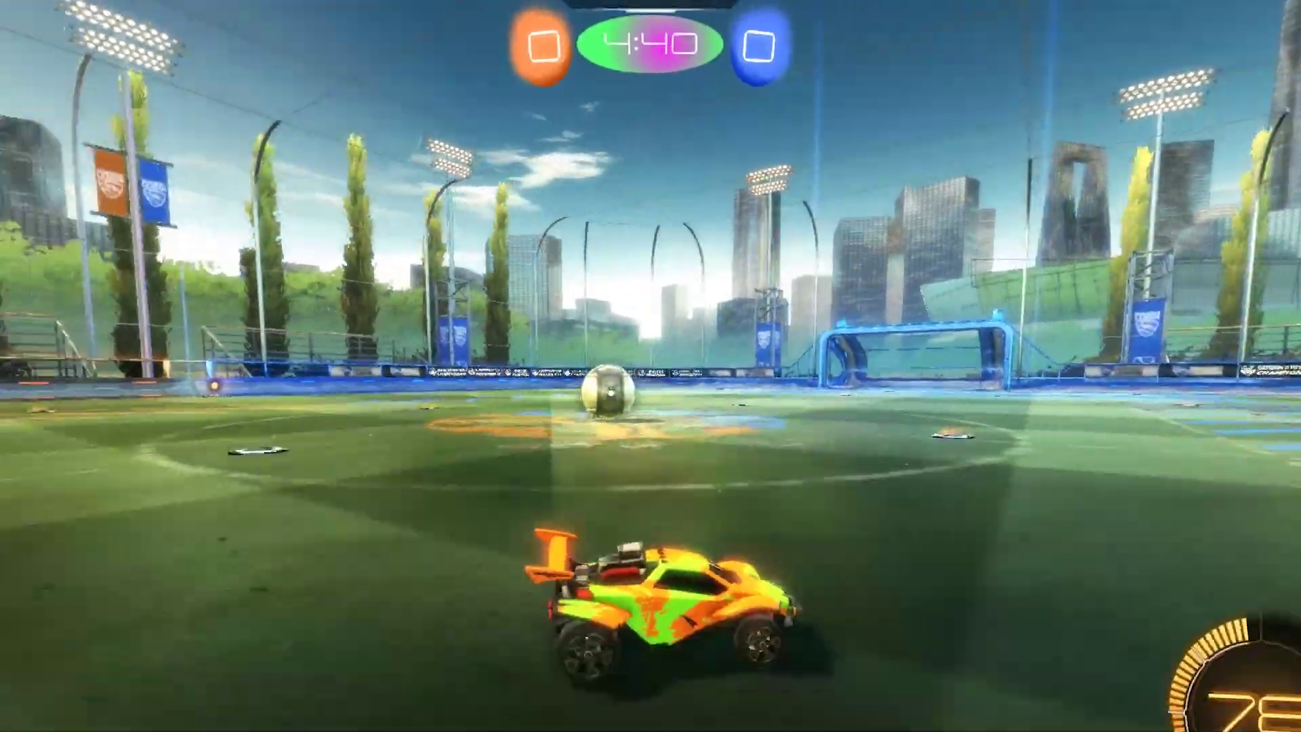
{"action": "key", "text": "space"}
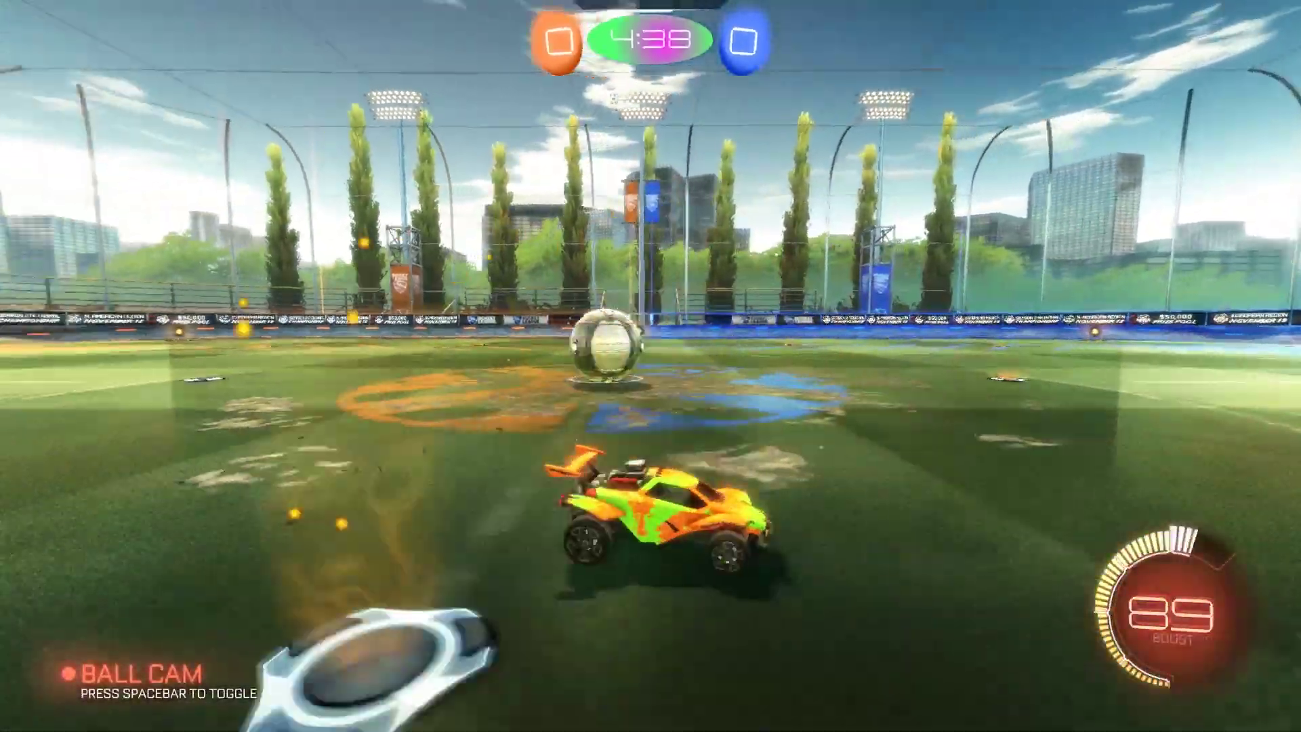